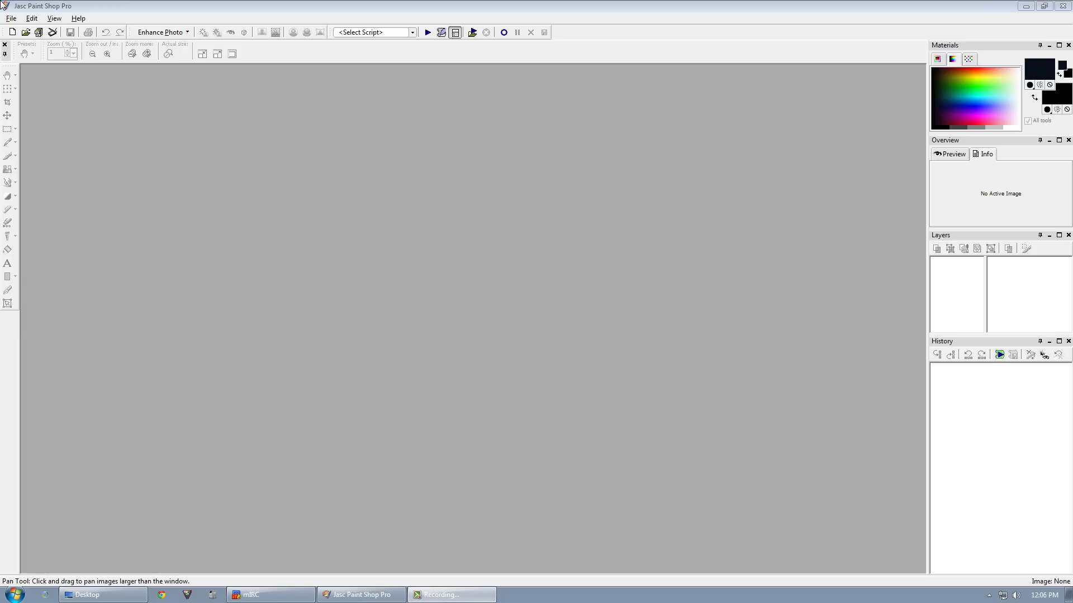
# Open bees aids.jpg from the Desktop through File > Browse, then minimize the browser
pyautogui.click(7, 21)
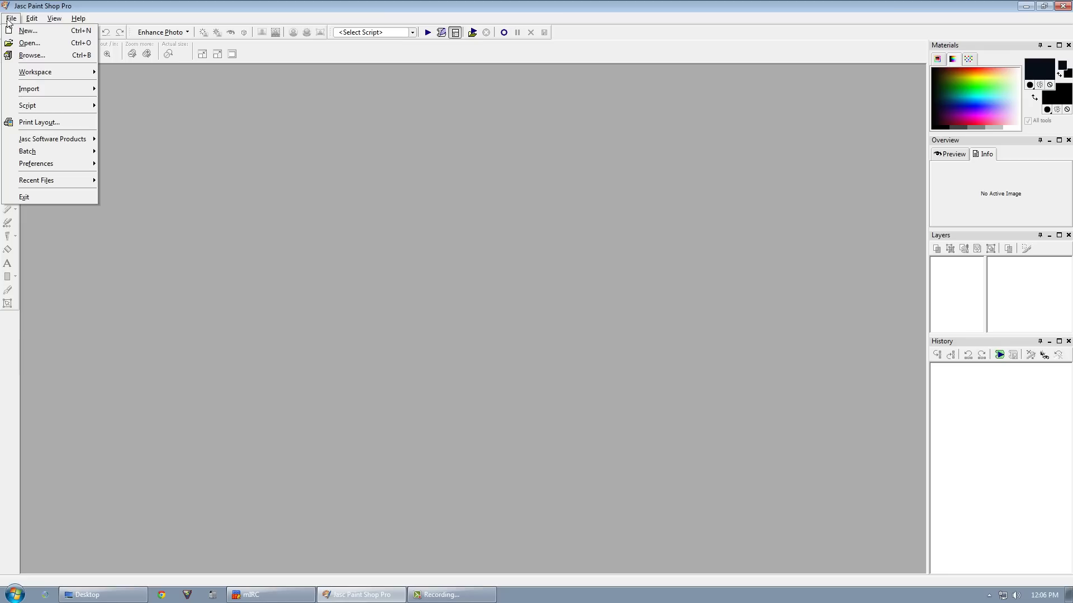
pyautogui.click(29, 56)
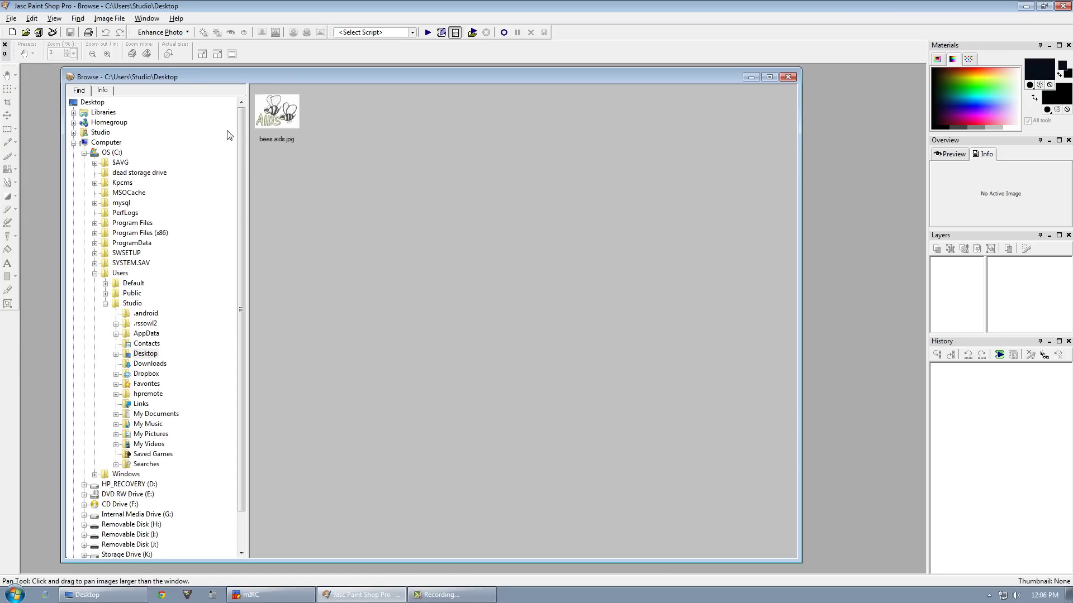
pyautogui.click(279, 125)
pyautogui.doubleClick(280, 125)
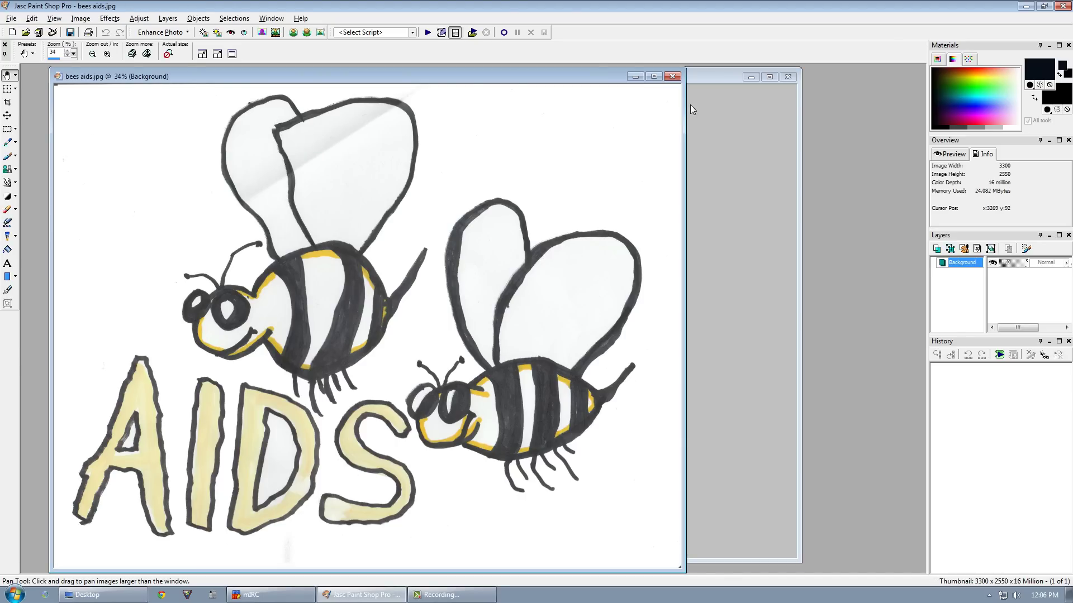
pyautogui.click(746, 79)
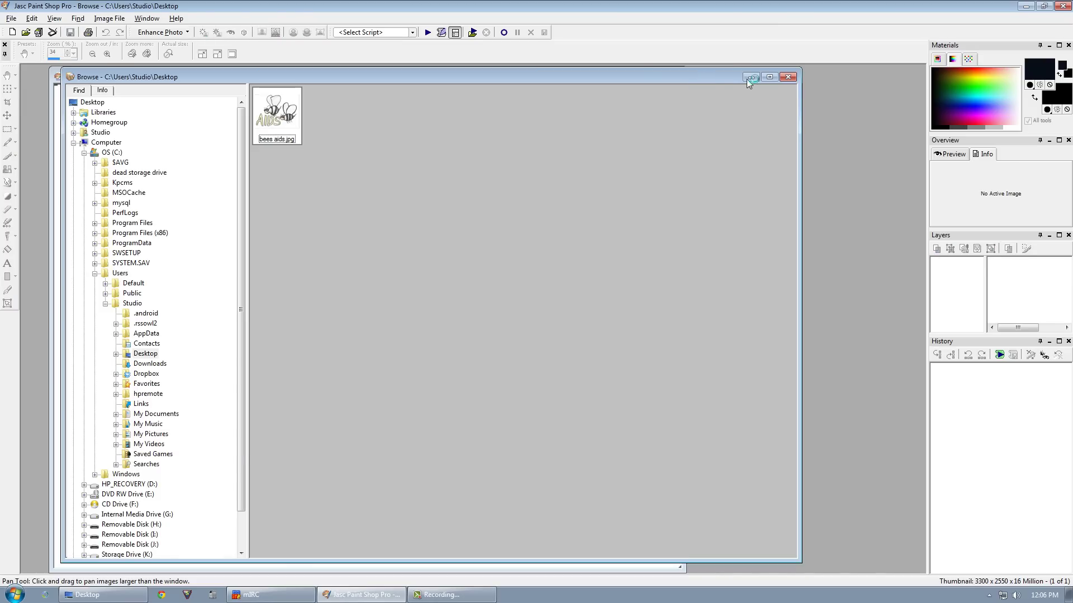
pyautogui.click(747, 79)
pyautogui.moveTo(324, 77); pyautogui.dragTo(315, 75)
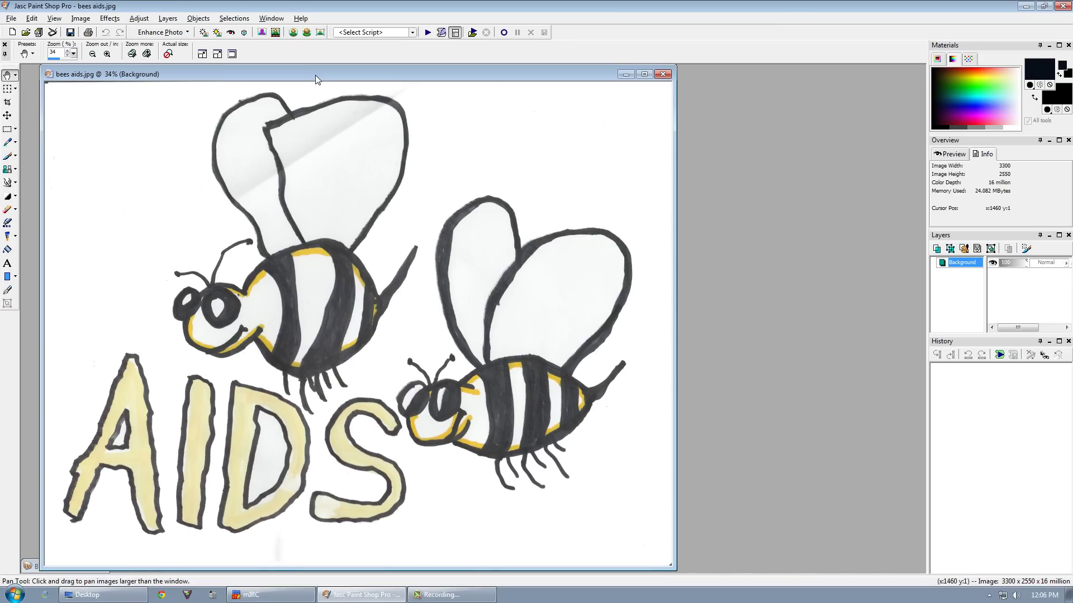
pyautogui.click(7, 209)
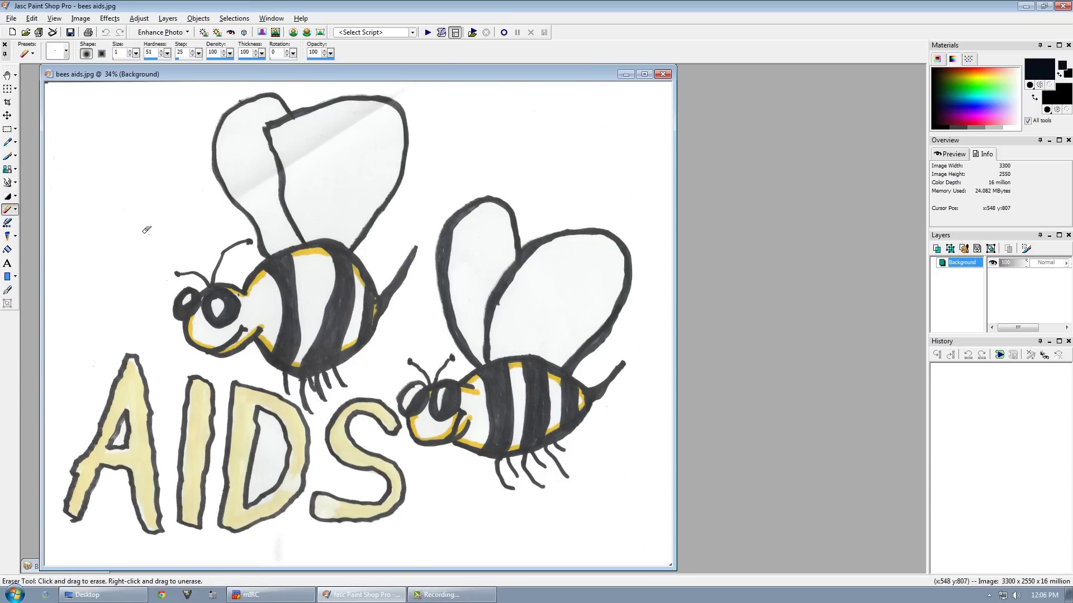
pyautogui.click(15, 210)
pyautogui.click(45, 210)
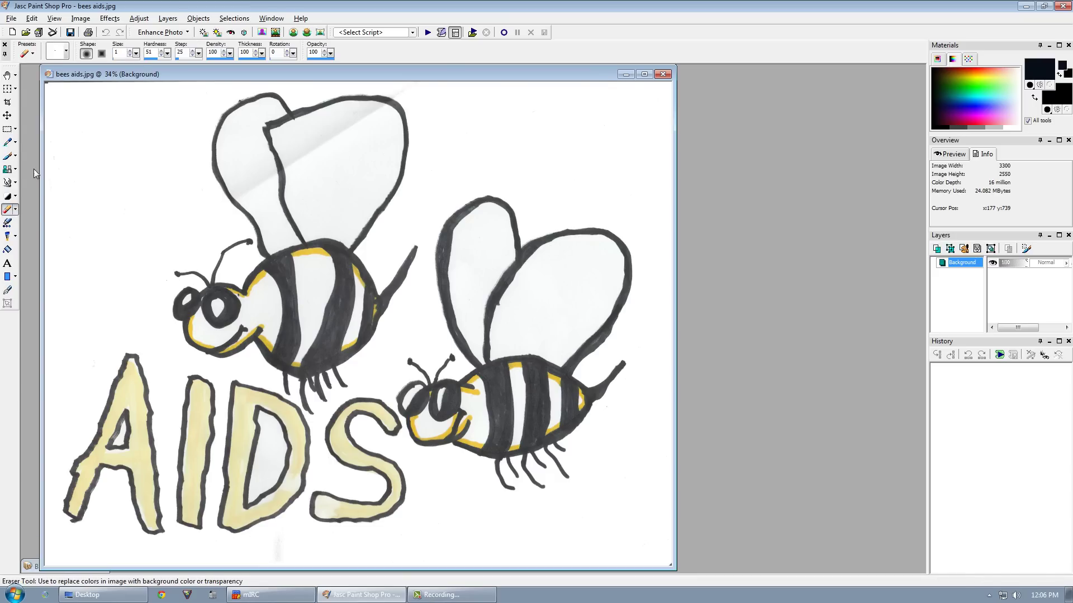
pyautogui.write('117')
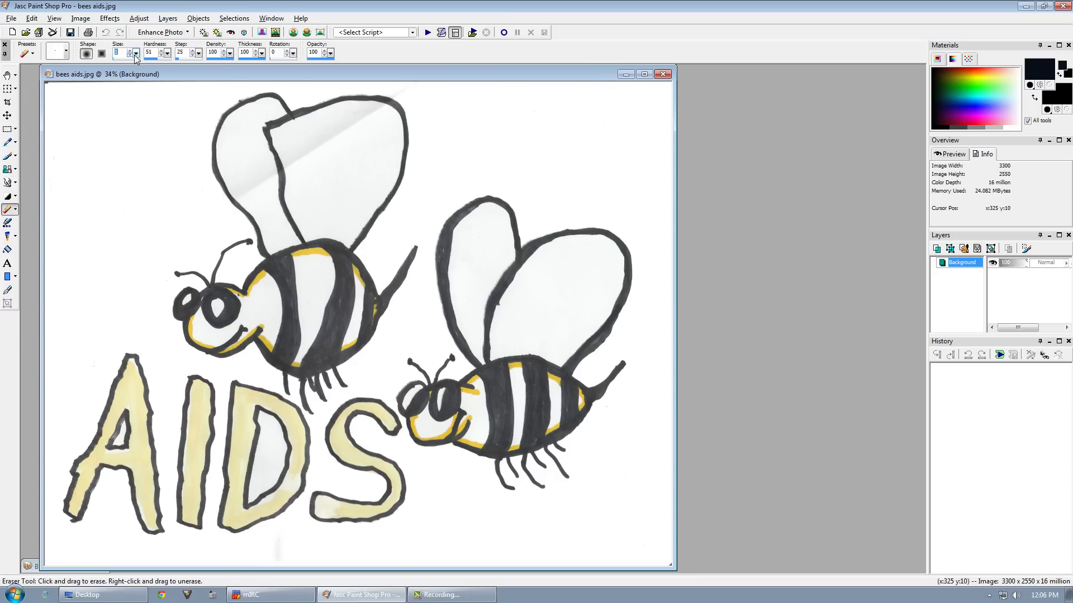
pyautogui.moveTo(106, 244); pyautogui.dragTo(117, 184)
pyautogui.click(16, 211)
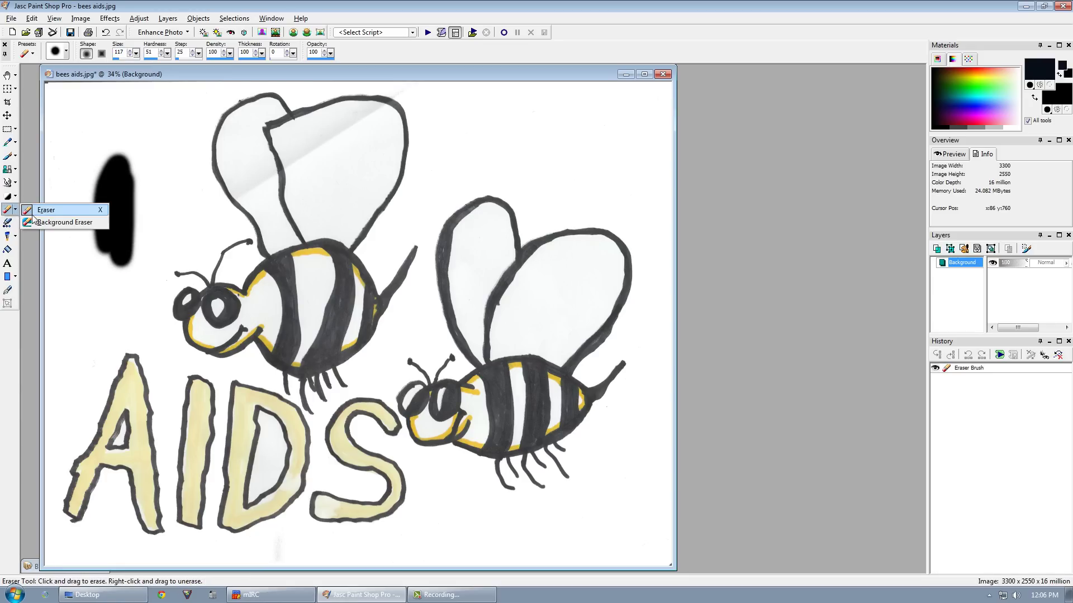
pyautogui.click(61, 222)
pyautogui.click(107, 232)
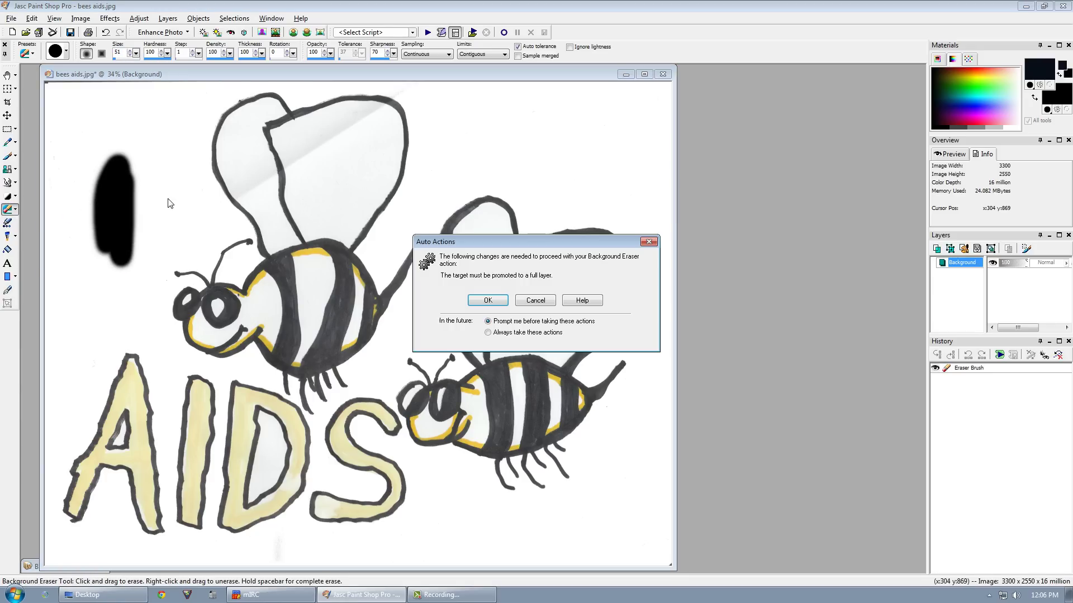
pyautogui.click(488, 300)
pyautogui.moveTo(144, 256); pyautogui.dragTo(115, 254)
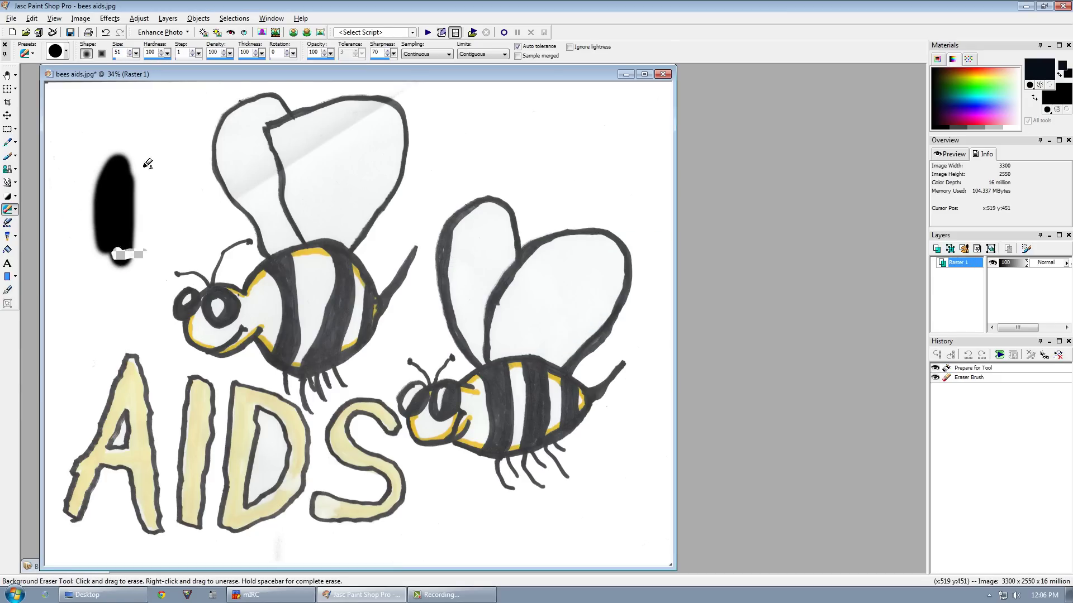
pyautogui.moveTo(148, 164)
pyautogui.mouseDown()
pyautogui.moveTo(128, 258)
pyautogui.moveTo(122, 171)
pyautogui.moveTo(116, 237)
pyautogui.moveTo(106, 161)
pyautogui.mouseUp()
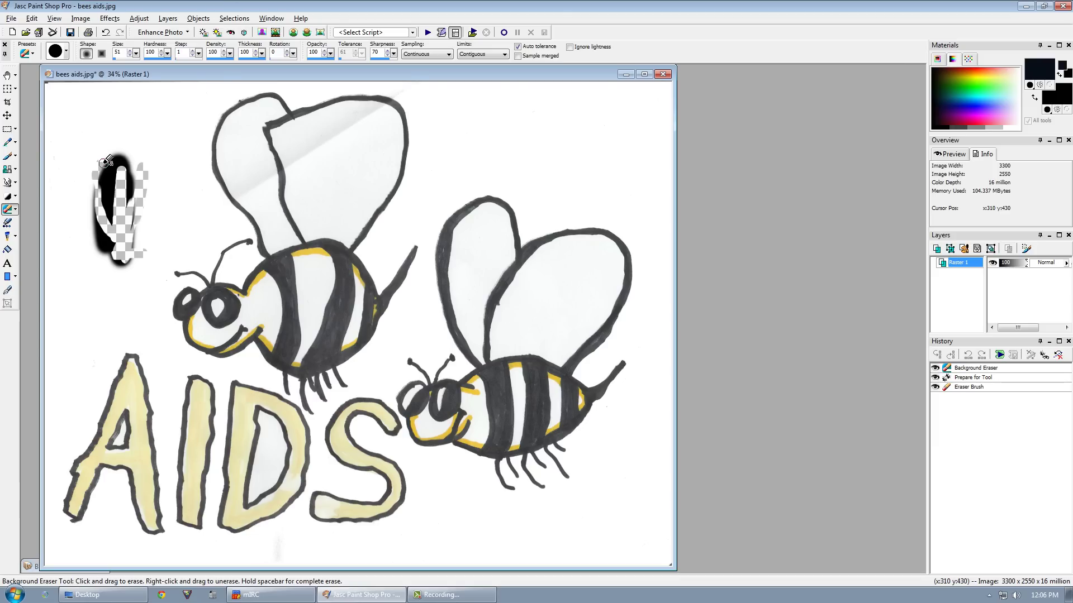
pyautogui.moveTo(144, 266)
pyautogui.mouseDown()
pyautogui.moveTo(148, 277)
pyautogui.moveTo(159, 226)
pyautogui.moveTo(148, 265)
pyautogui.moveTo(156, 200)
pyautogui.moveTo(135, 271)
pyautogui.moveTo(149, 182)
pyautogui.moveTo(140, 242)
pyautogui.moveTo(131, 178)
pyautogui.moveTo(113, 182)
pyautogui.moveTo(116, 221)
pyautogui.moveTo(114, 189)
pyautogui.mouseUp()
pyautogui.hotkey('ctrl', 'z')
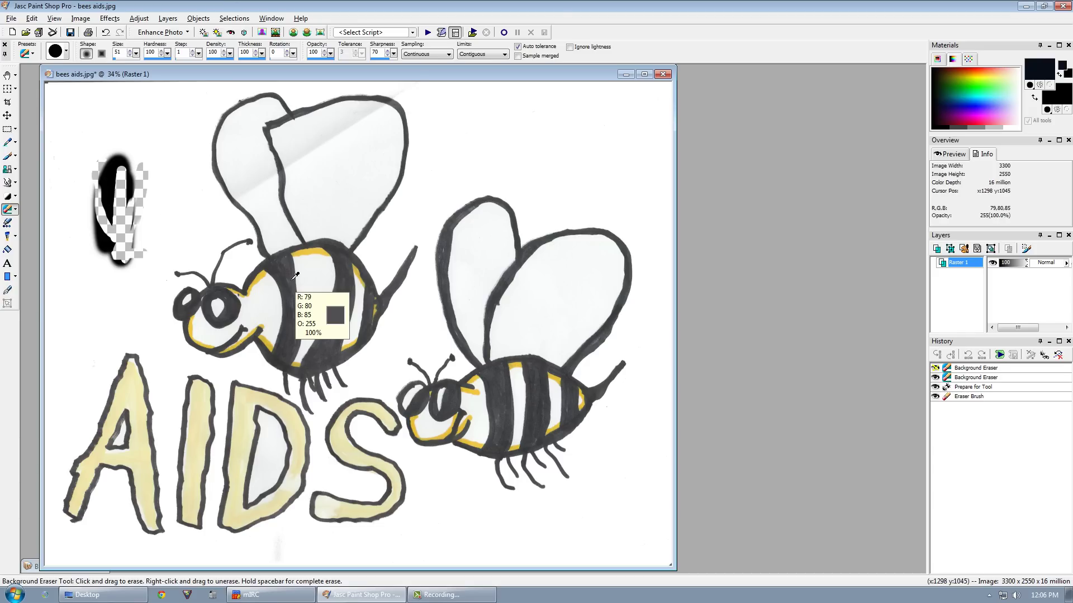
pyautogui.hotkey('ctrl', 'z')
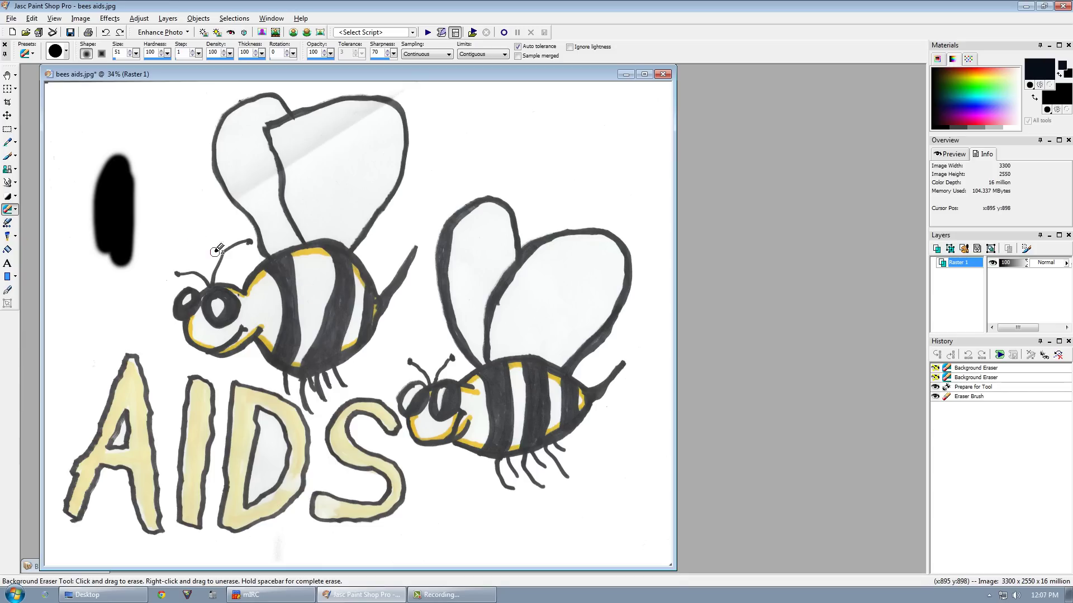
pyautogui.moveTo(196, 239)
pyautogui.mouseDown()
pyautogui.moveTo(137, 283)
pyautogui.moveTo(148, 243)
pyautogui.moveTo(207, 234)
pyautogui.moveTo(197, 254)
pyautogui.mouseUp()
pyautogui.moveTo(118, 168); pyautogui.dragTo(146, 239)
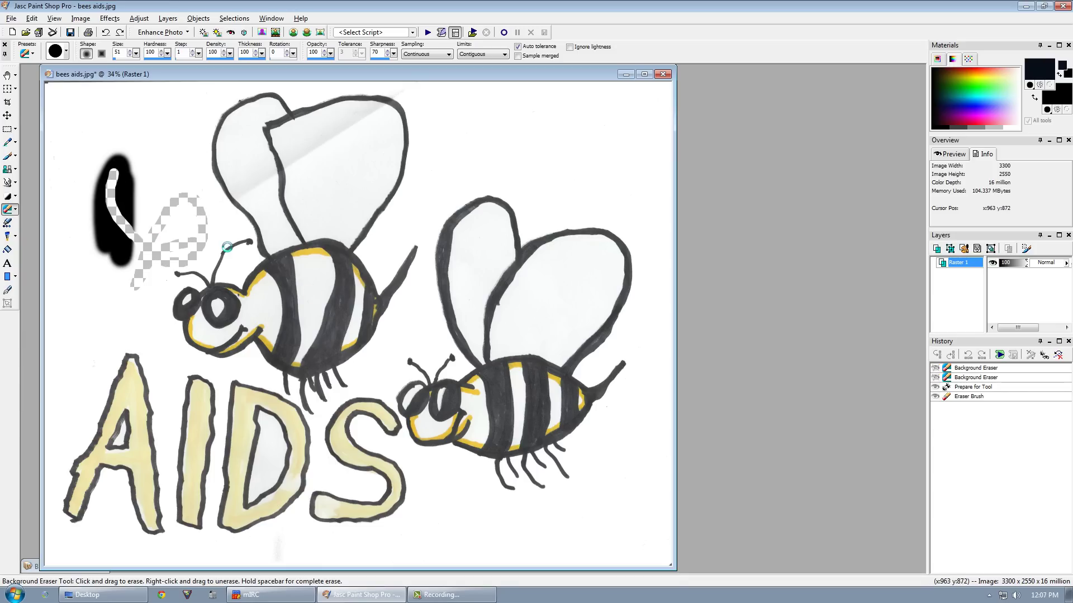
pyautogui.hotkey('ctrl', 'z')
pyautogui.hotkey('ctrl', 'z')
pyautogui.hotkey('ctrl', 'z')
pyautogui.hotkey('ctrl', 'z')
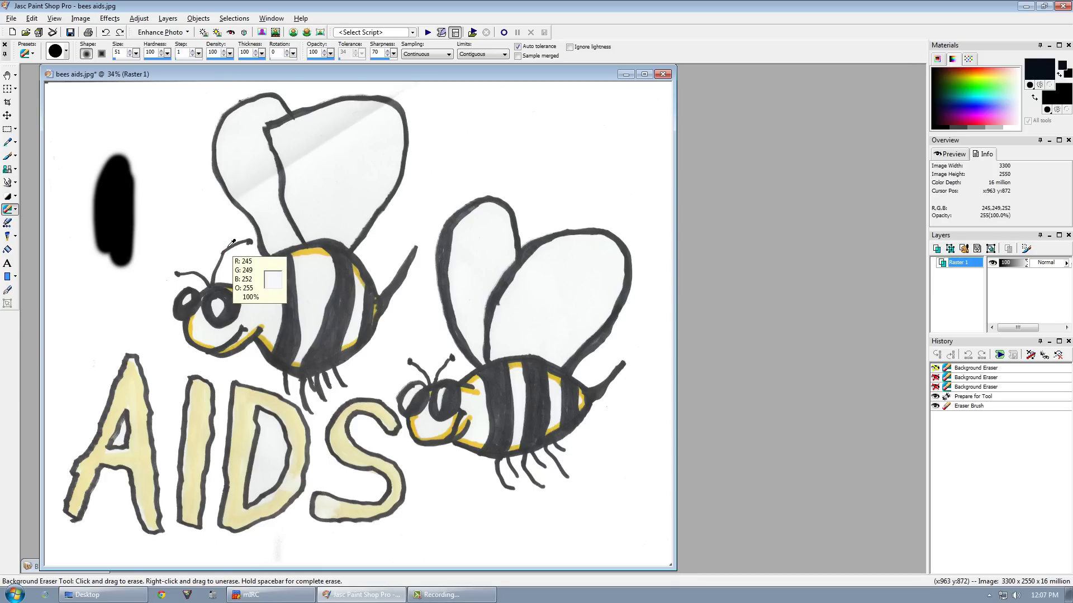
pyautogui.hotkey('ctrl', 'z')
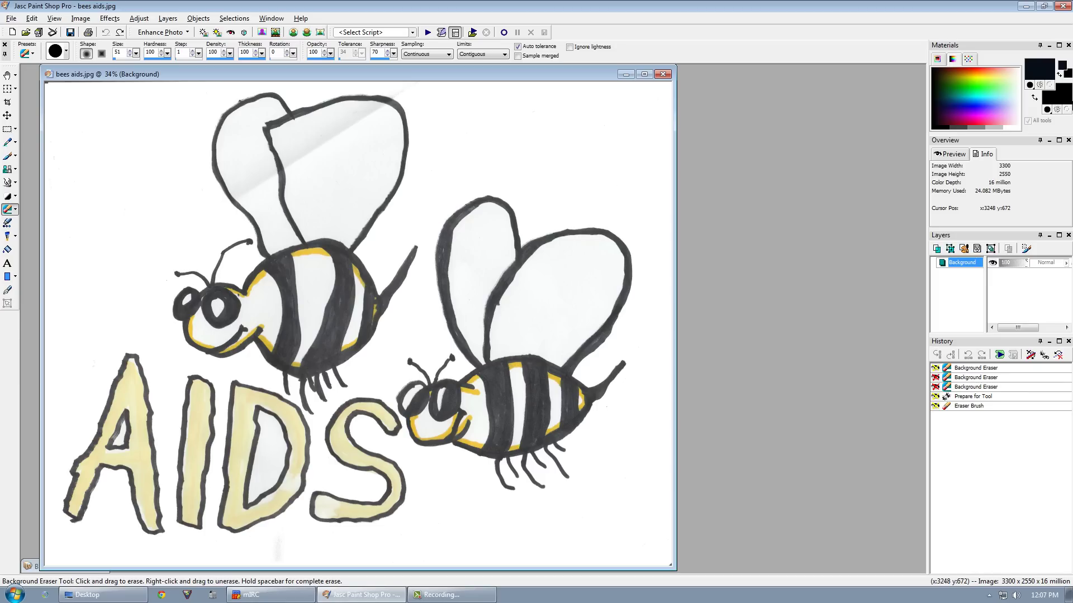
# Set the foreground and background swatches both to pure blue (R 0, G 0, B 255)
pyautogui.click(1046, 63)
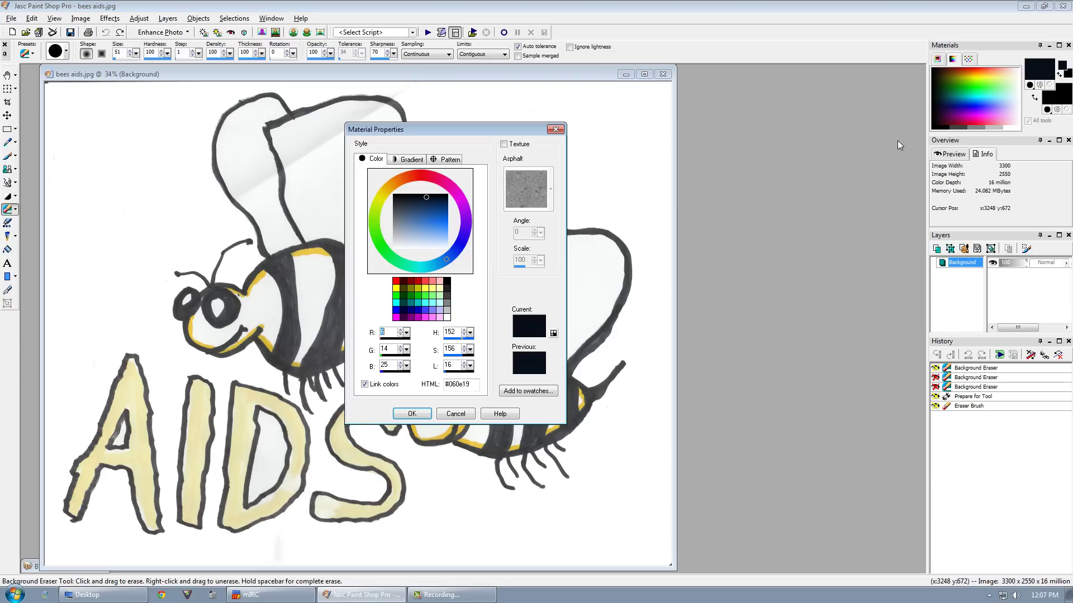
pyautogui.click(398, 306)
pyautogui.click(412, 413)
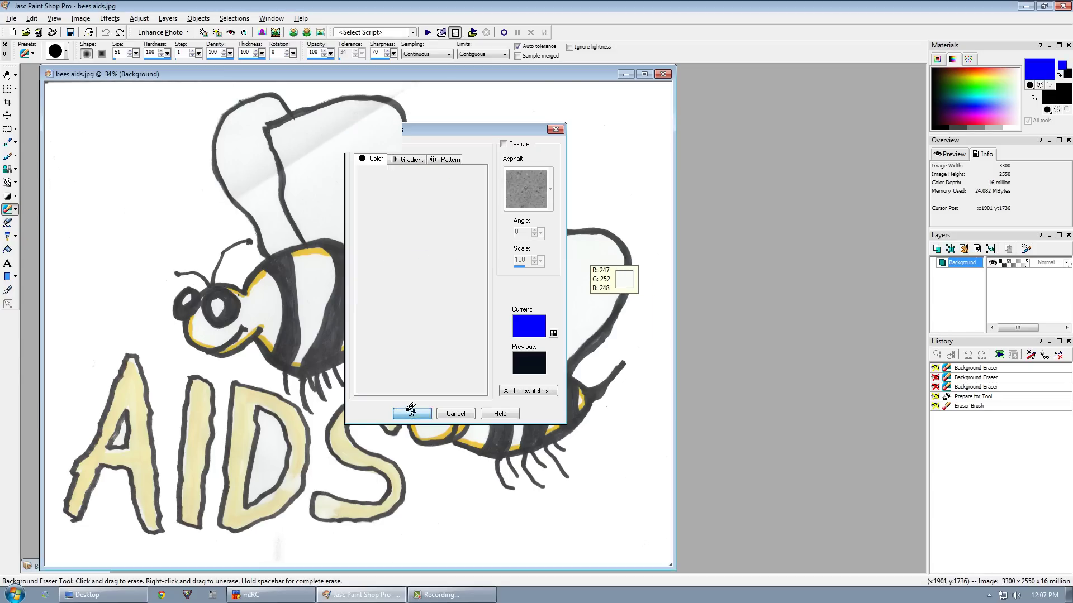
pyautogui.click(1065, 94)
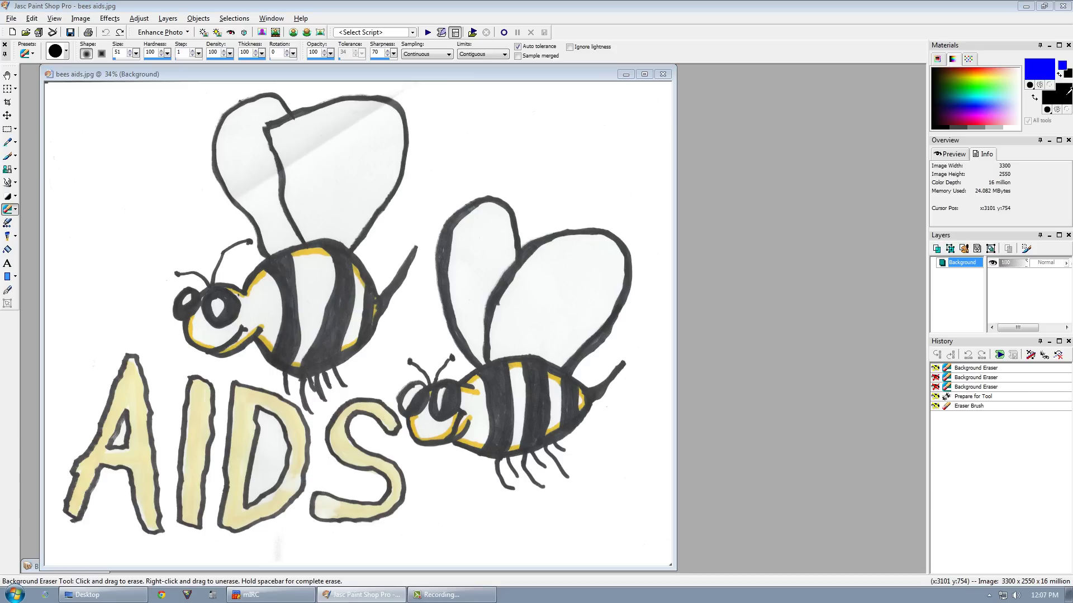
pyautogui.click(399, 304)
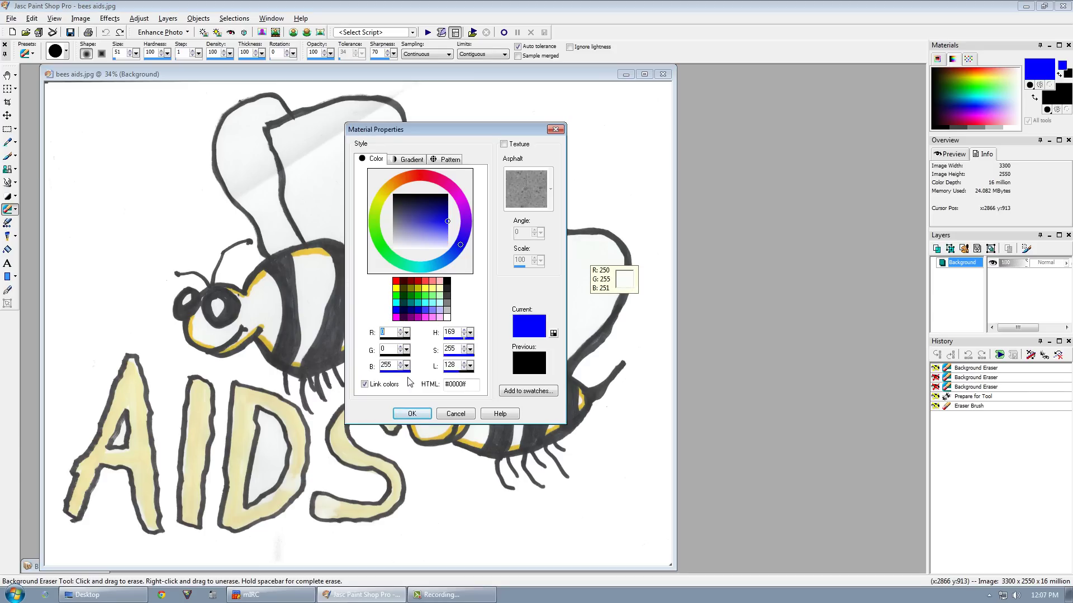
pyautogui.click(411, 414)
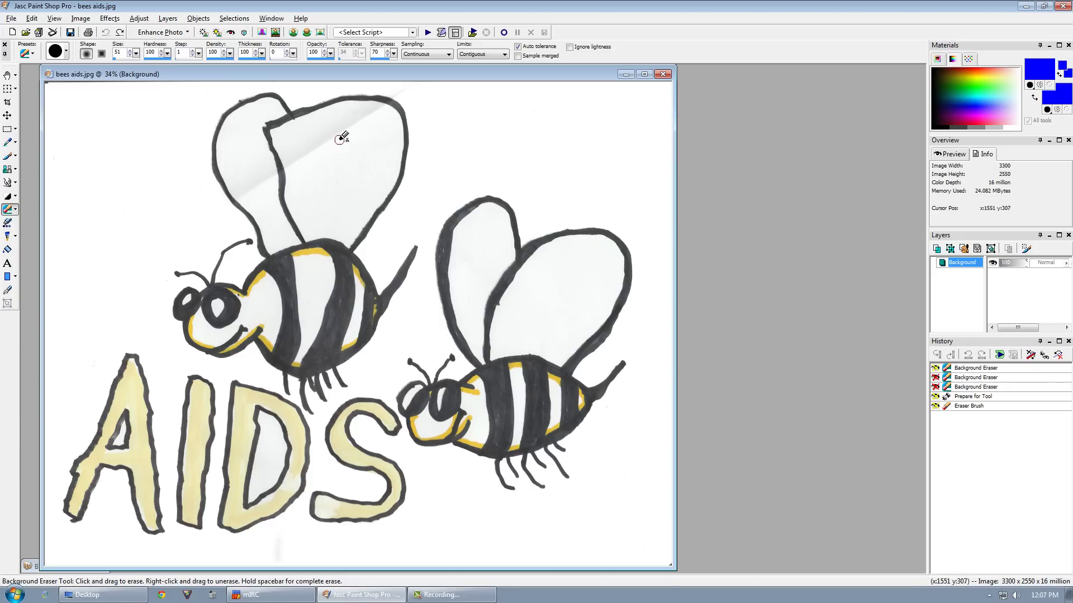
# Flood-fill the white paper, the insides of A and D, and the upper bee's leg gap blue
pyautogui.click(9, 251)
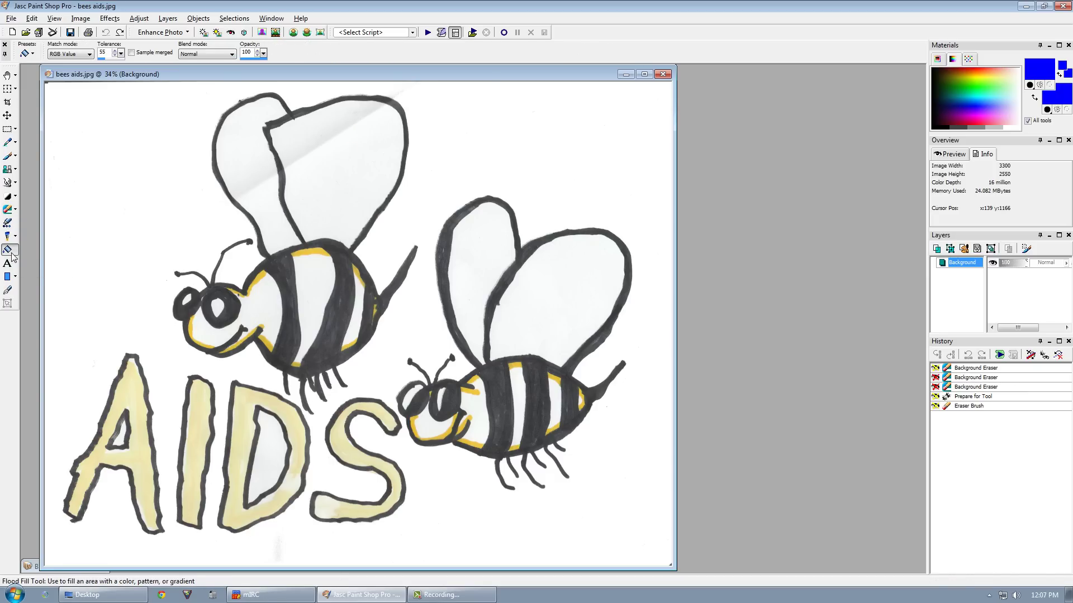
pyautogui.click(152, 279)
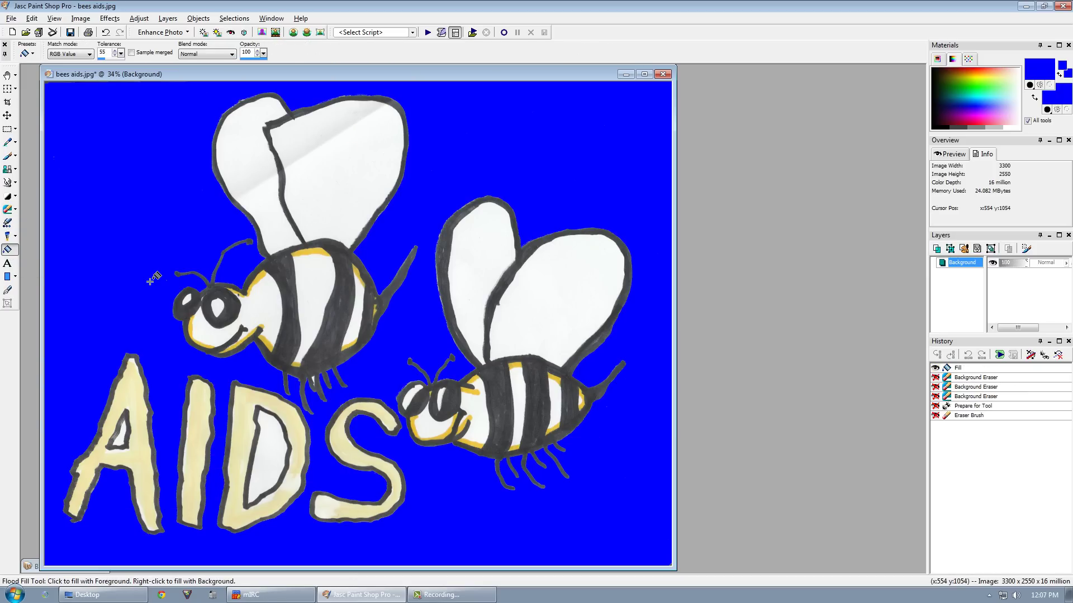
pyautogui.click(123, 433)
pyautogui.click(279, 445)
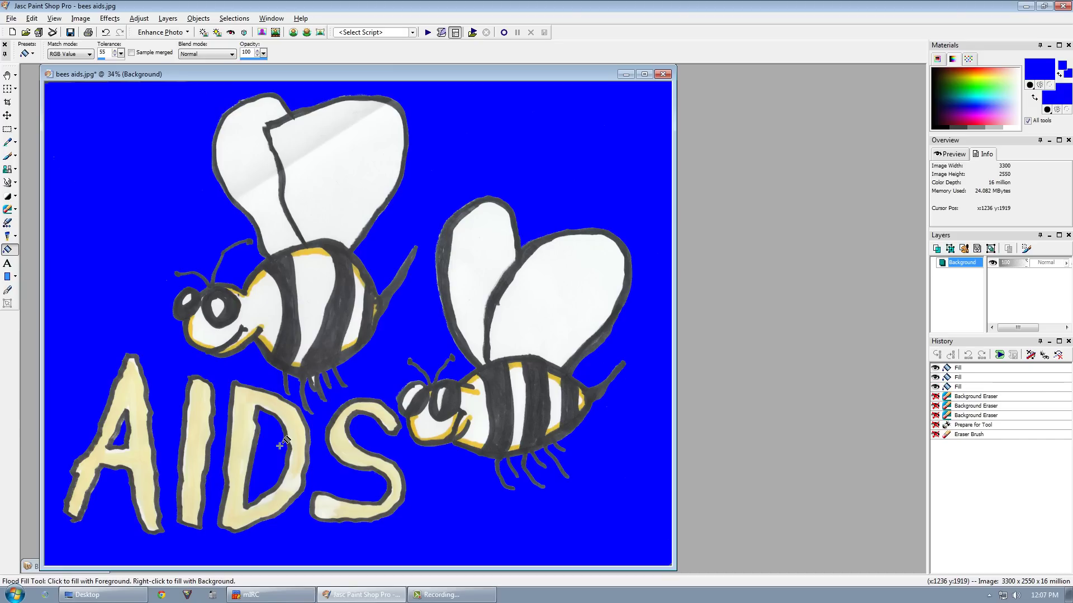
pyautogui.click(314, 377)
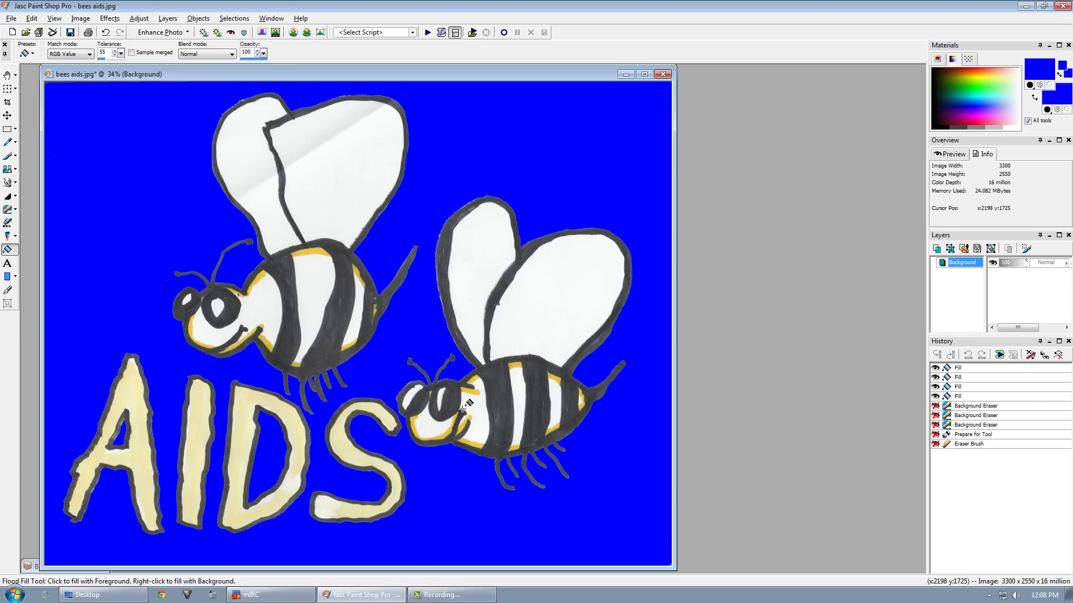
# Set up a new 3500 × 3000 pixel image with the Transparent background option ticked
pyautogui.click(12, 33)
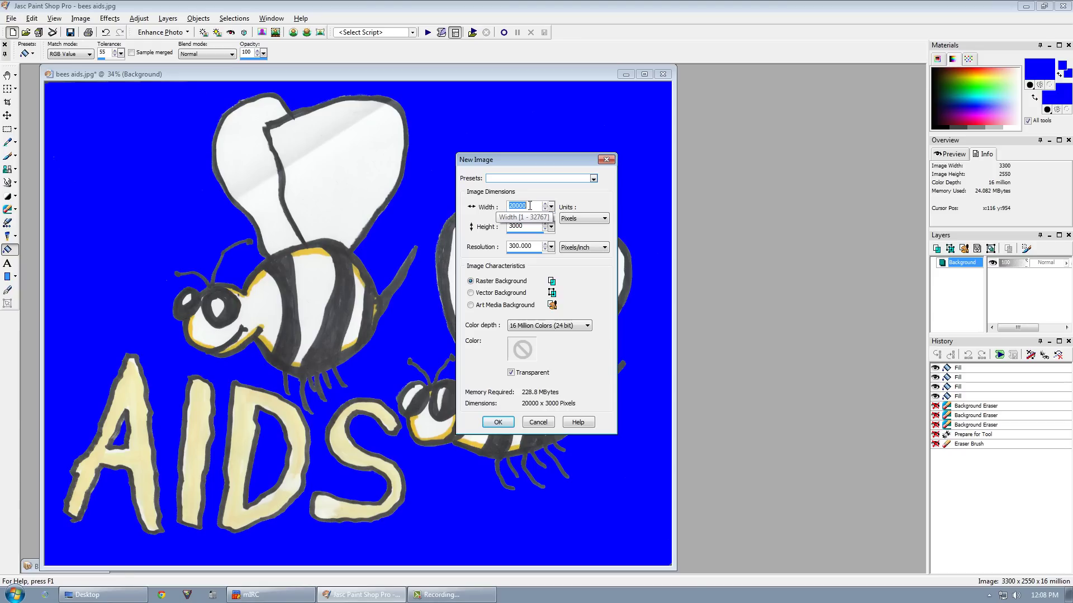
pyautogui.write('3500')
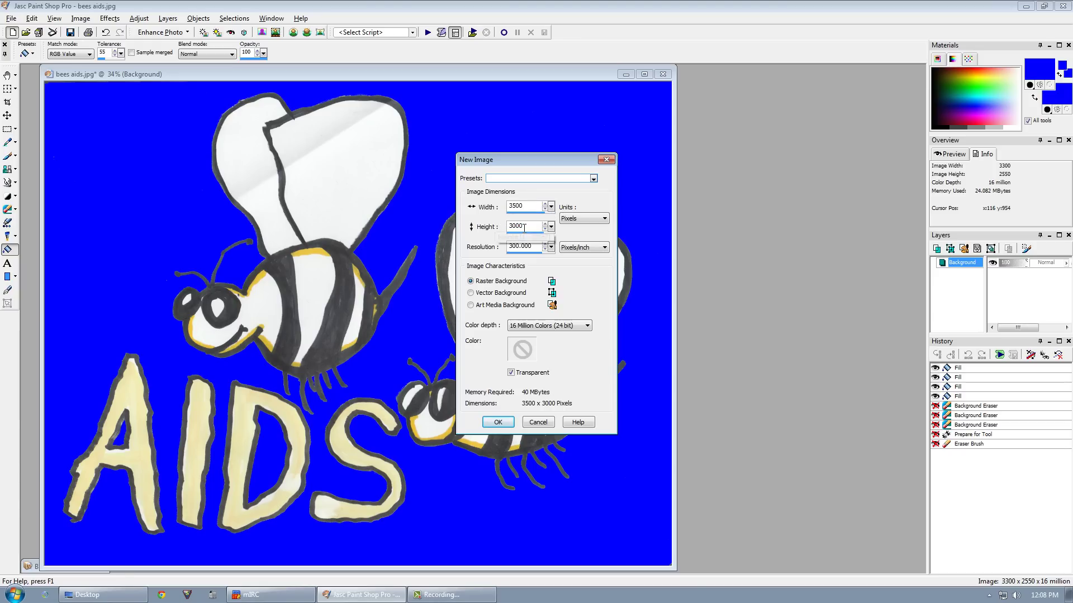
pyautogui.doubleClick(525, 226)
pyautogui.write('3000')
pyautogui.click(511, 373)
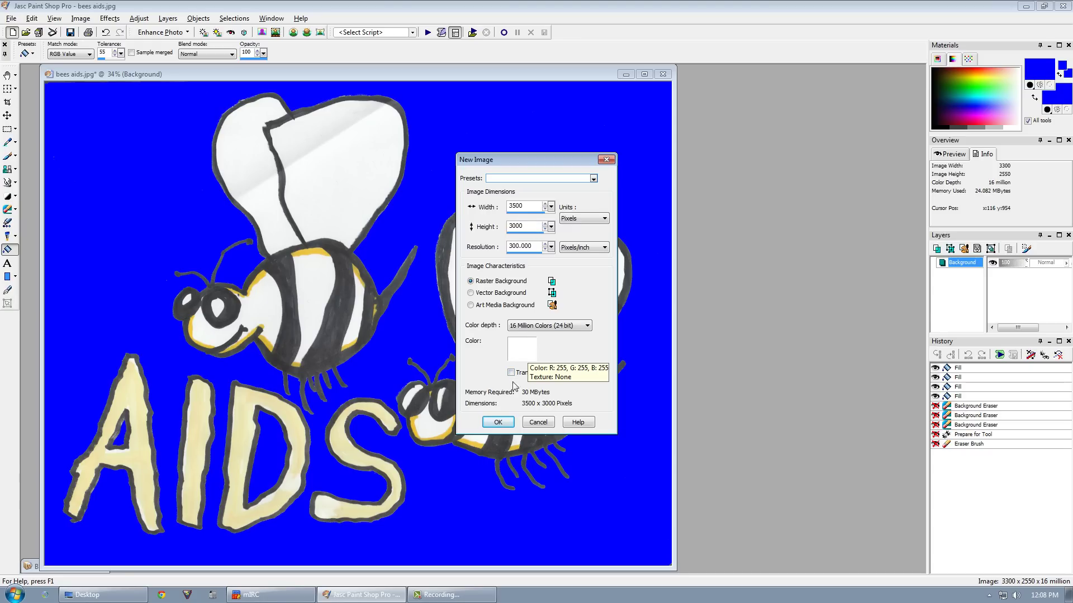
pyautogui.click(511, 373)
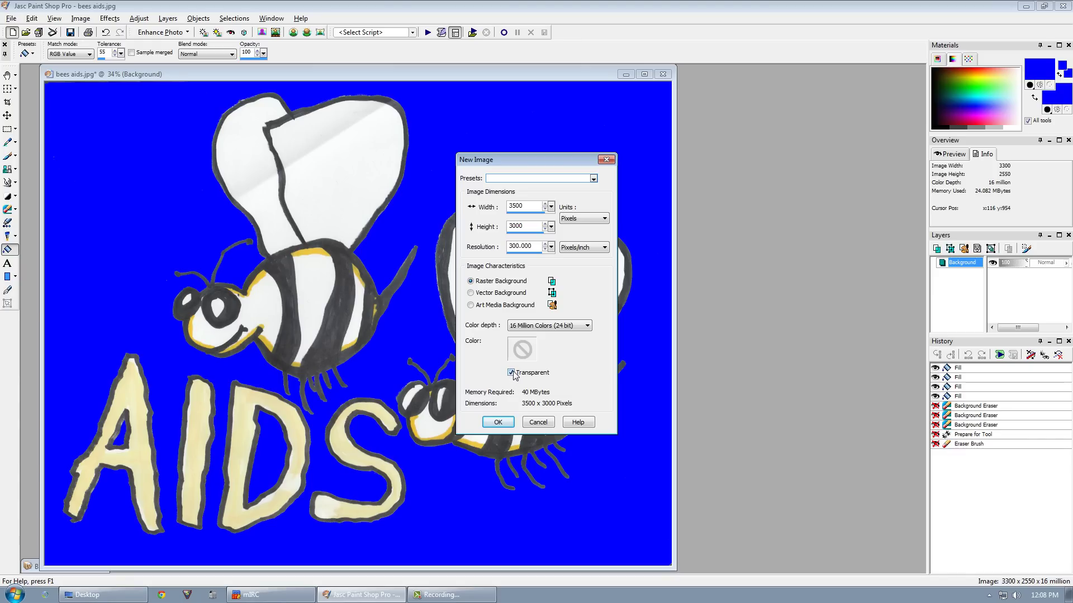
# Create the new transparent image and copy the blue-backed bees drawing to the clipboard
pyautogui.click(497, 423)
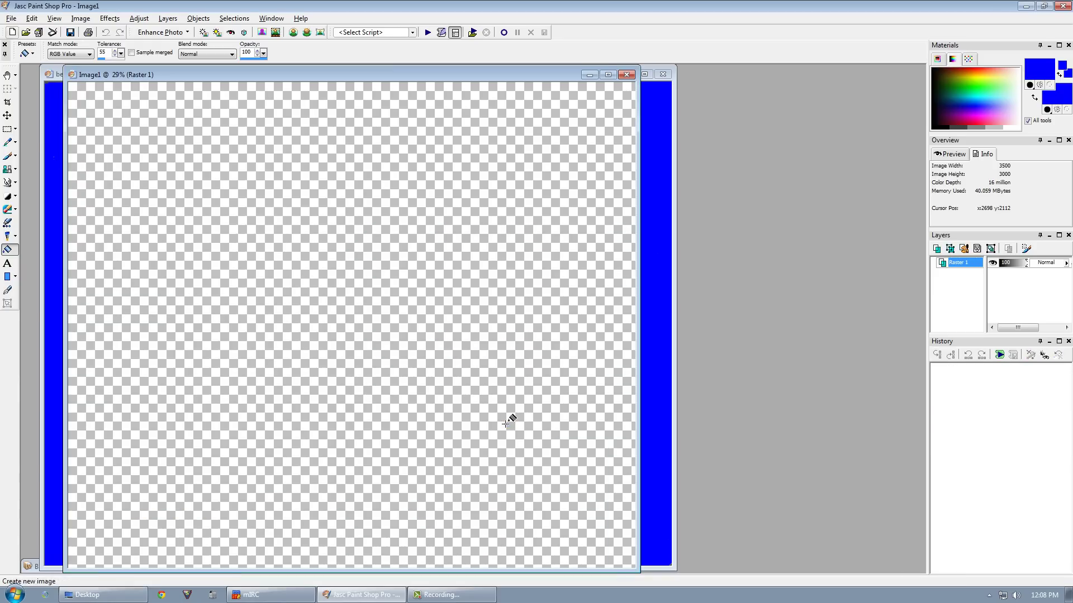
pyautogui.moveTo(386, 80); pyautogui.dragTo(480, 79)
pyautogui.click(124, 75)
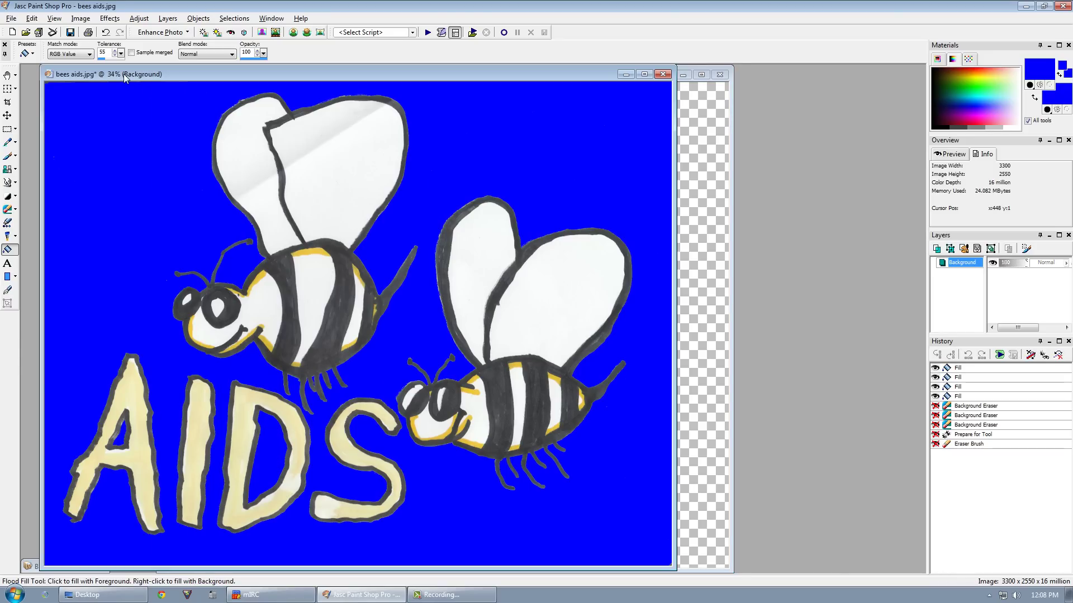
pyautogui.click(31, 18)
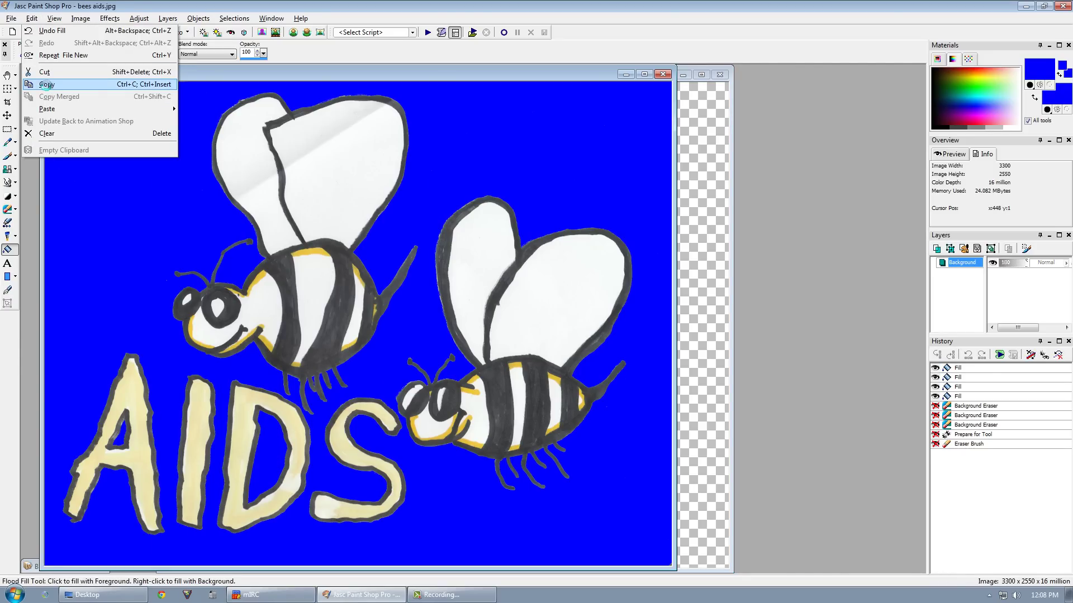
pyautogui.click(47, 87)
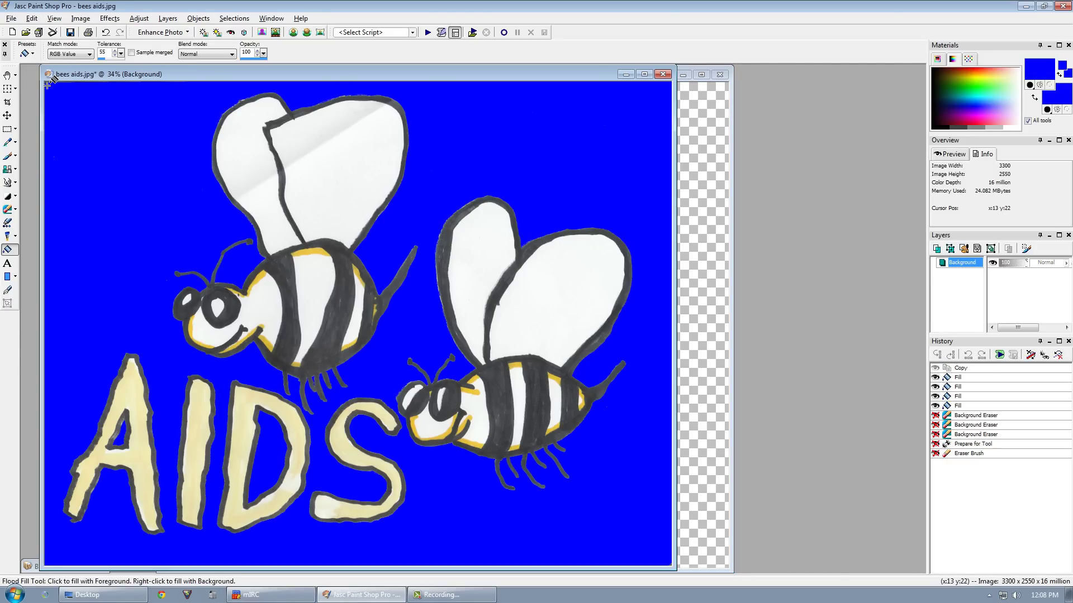
# Paste the drawing into the new image as a transparent selection and place it on the canvas
pyautogui.click(729, 86)
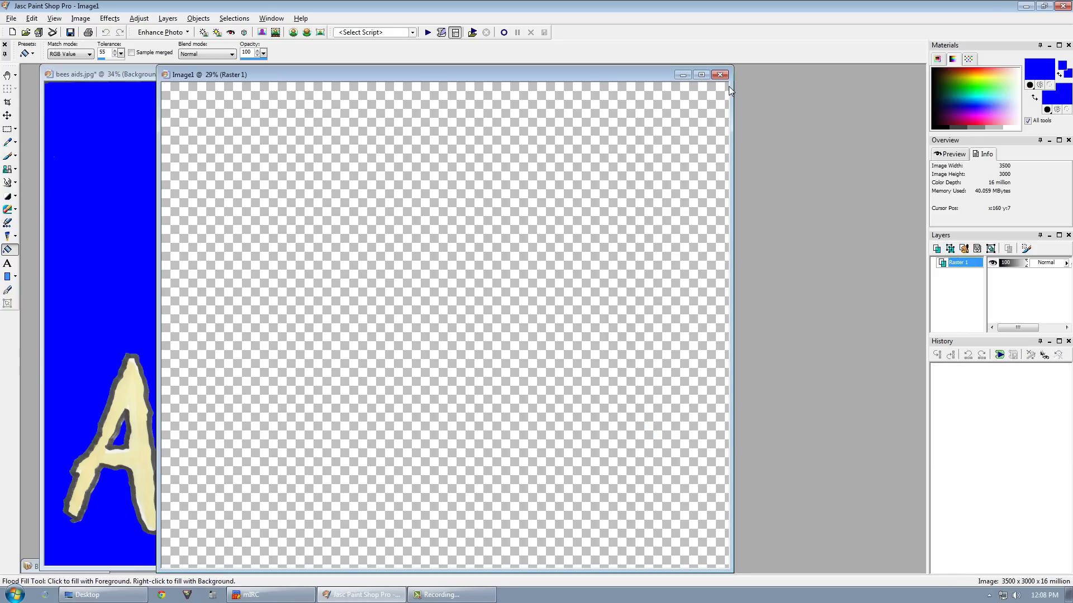
pyautogui.click(31, 22)
pyautogui.moveTo(59, 108)
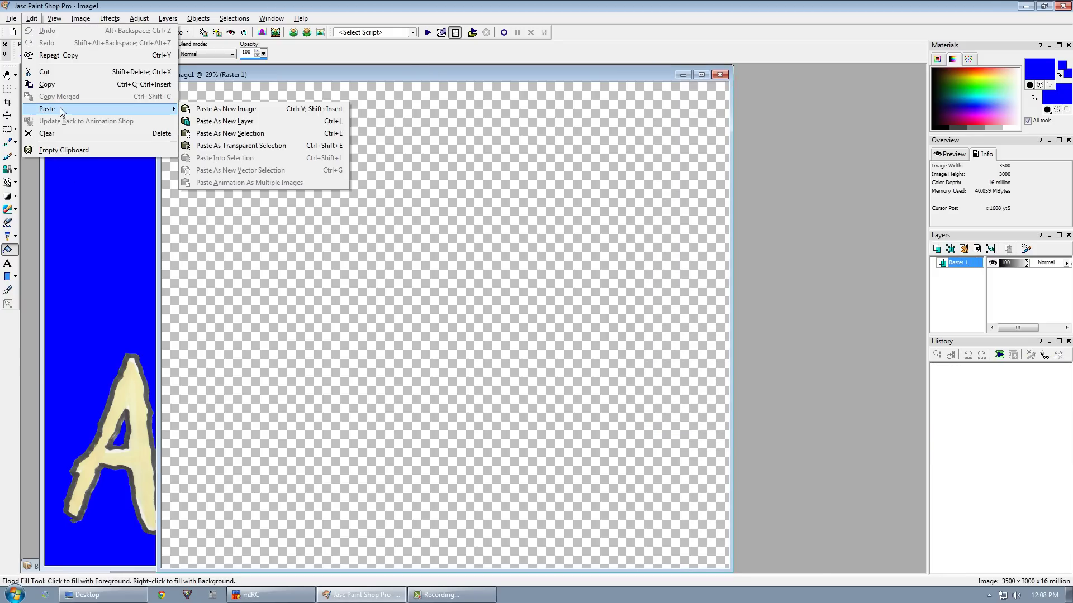
pyautogui.click(259, 146)
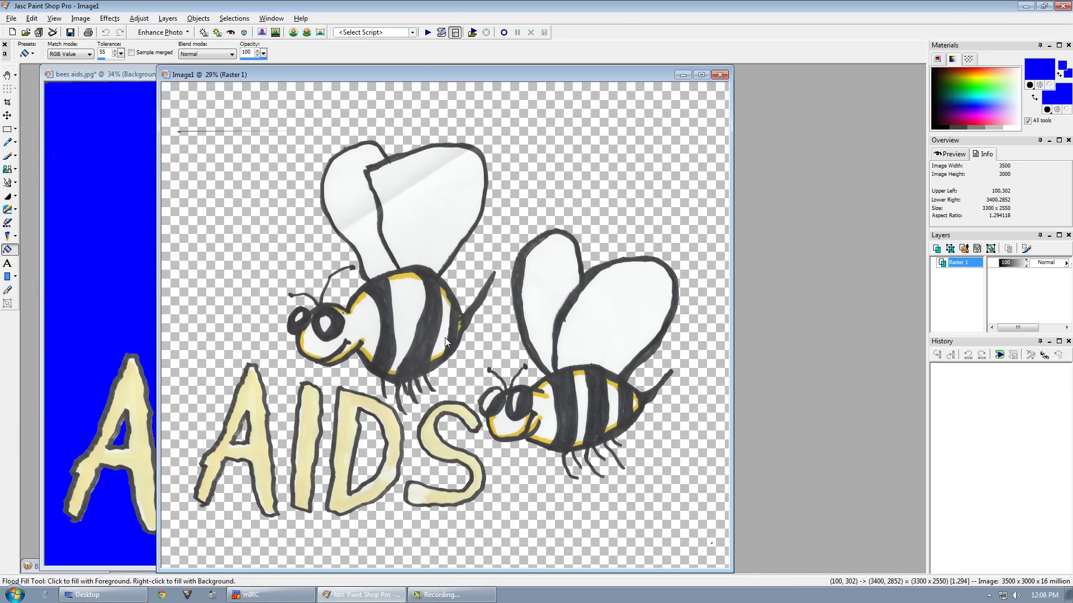
pyautogui.click(444, 338)
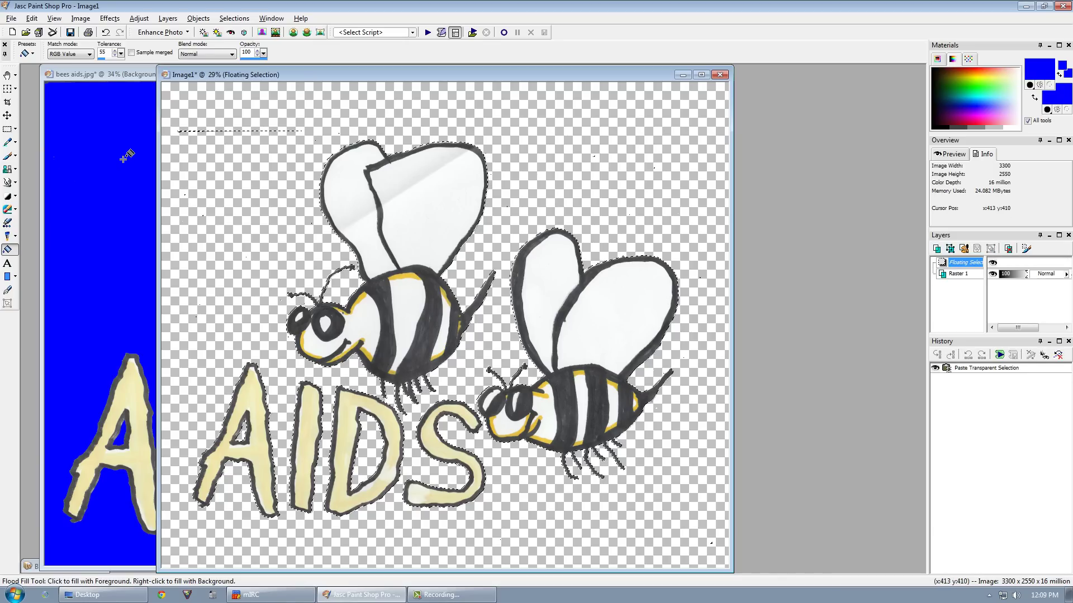
# Deselect the pasted drawing and crop Image1 to 3076 x 2438 around the bees and AIDS
pyautogui.click(7, 129)
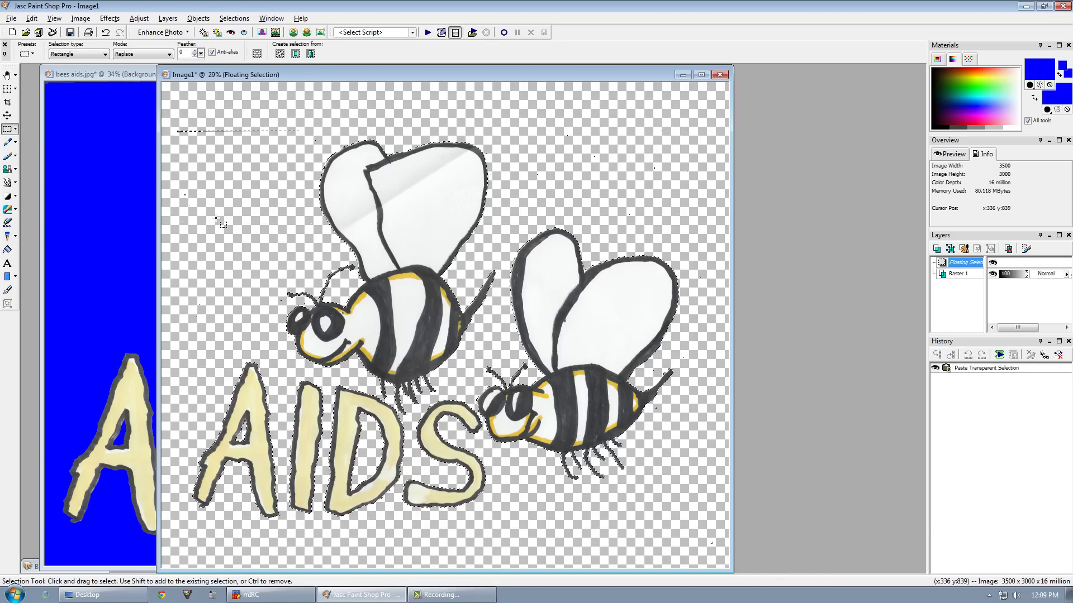
pyautogui.hotkey('ctrl', 'd')
pyautogui.click(7, 101)
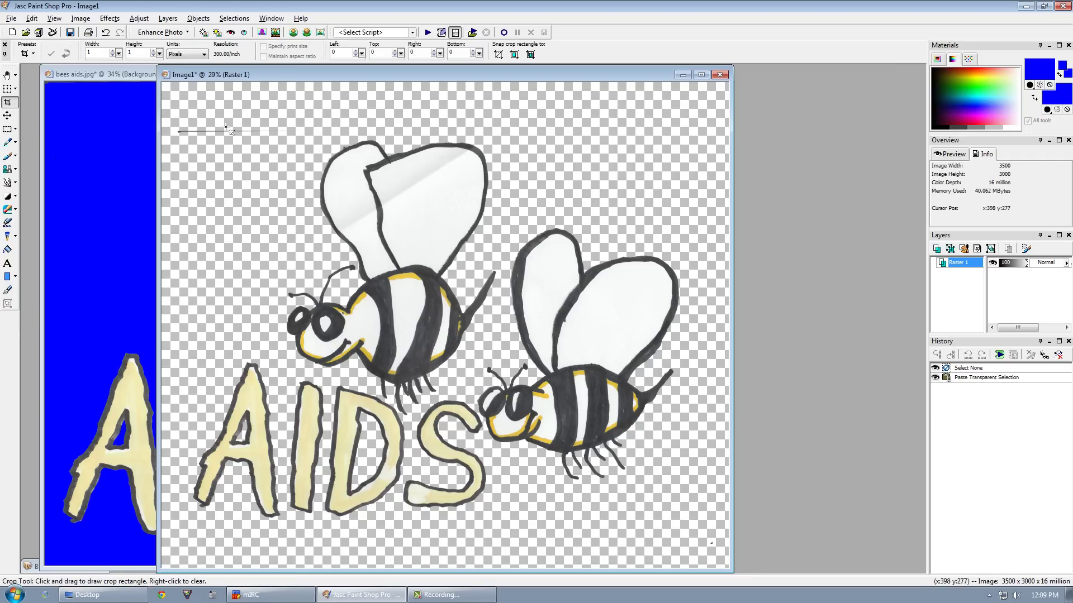
pyautogui.moveTo(177, 110)
pyautogui.mouseDown()
pyautogui.moveTo(215, 385)
pyautogui.moveTo(438, 540)
pyautogui.moveTo(630, 547)
pyautogui.moveTo(692, 537)
pyautogui.moveTo(685, 525)
pyautogui.mouseUp()
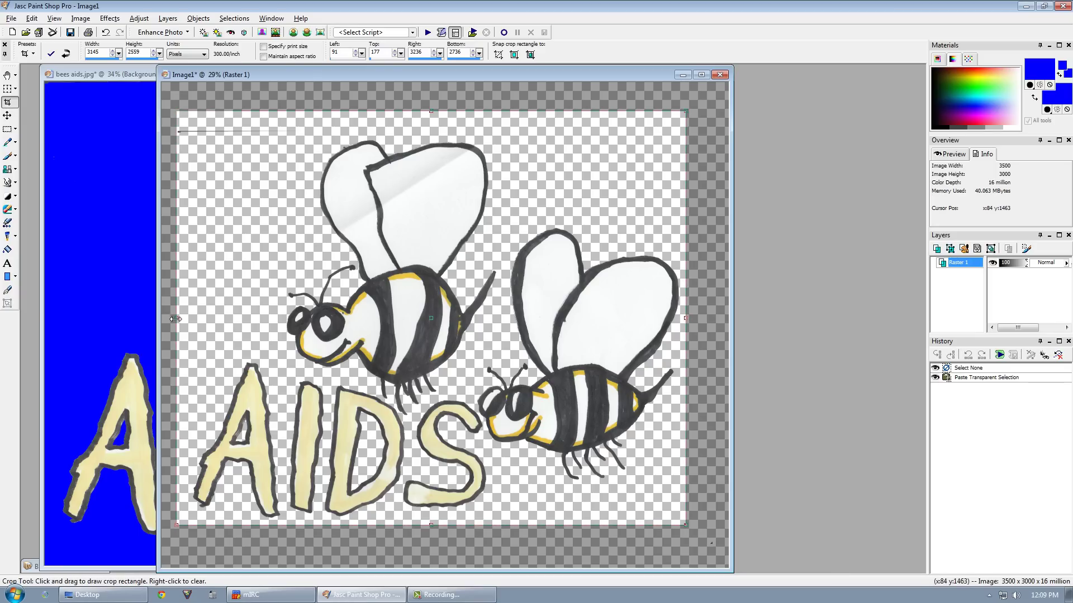
pyautogui.moveTo(175, 319); pyautogui.dragTo(188, 319)
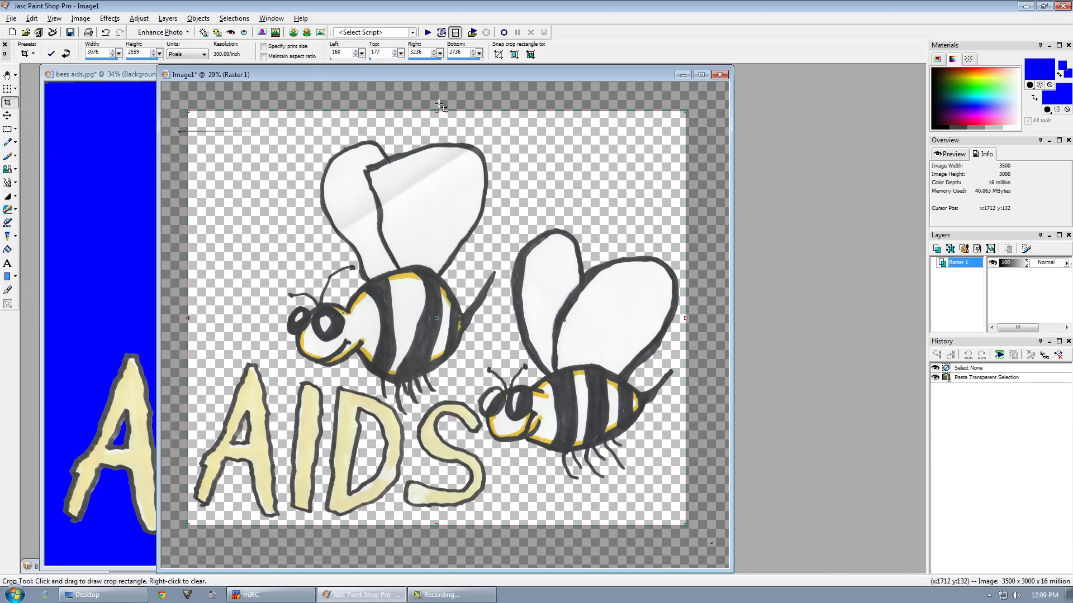
pyautogui.moveTo(436, 112)
pyautogui.mouseDown()
pyautogui.moveTo(436, 147)
pyautogui.moveTo(436, 131)
pyautogui.mouseUp()
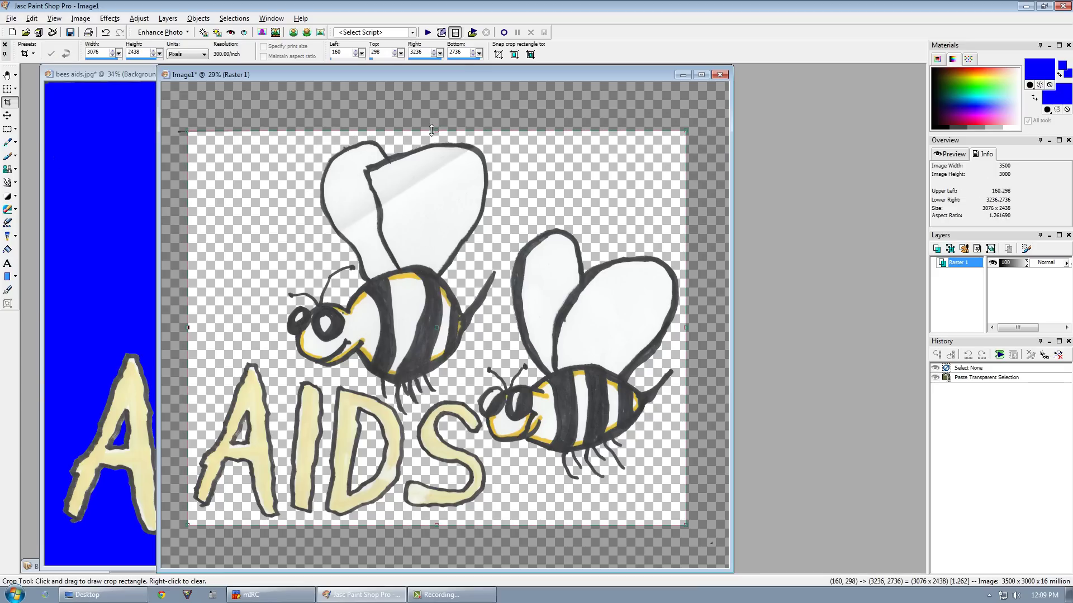
pyautogui.doubleClick(411, 272)
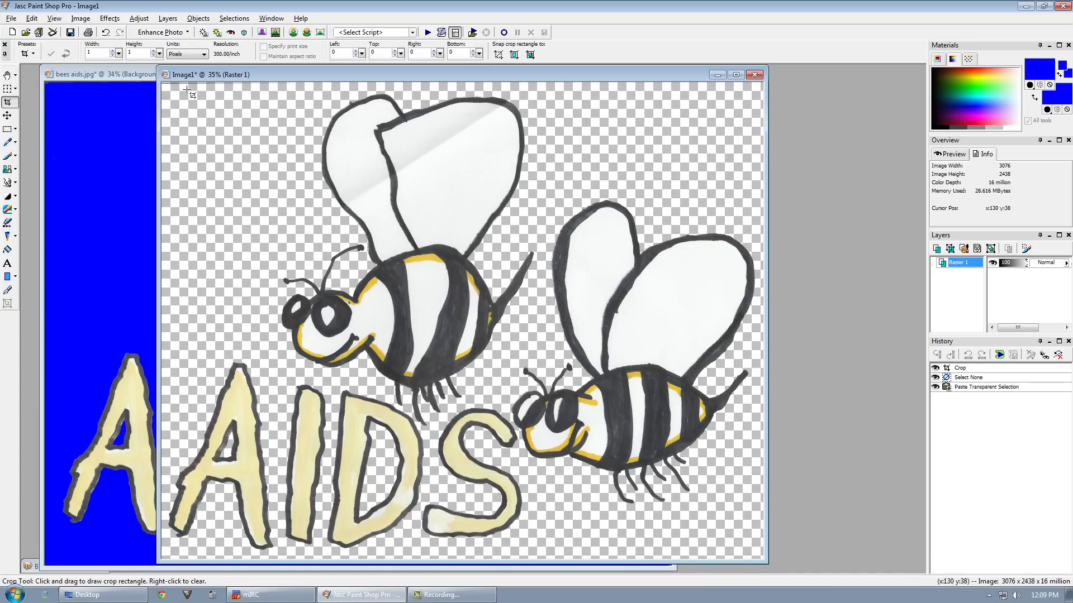
# Erase stray marks in the top-left corner with a size-144 plain eraser
pyautogui.click(7, 209)
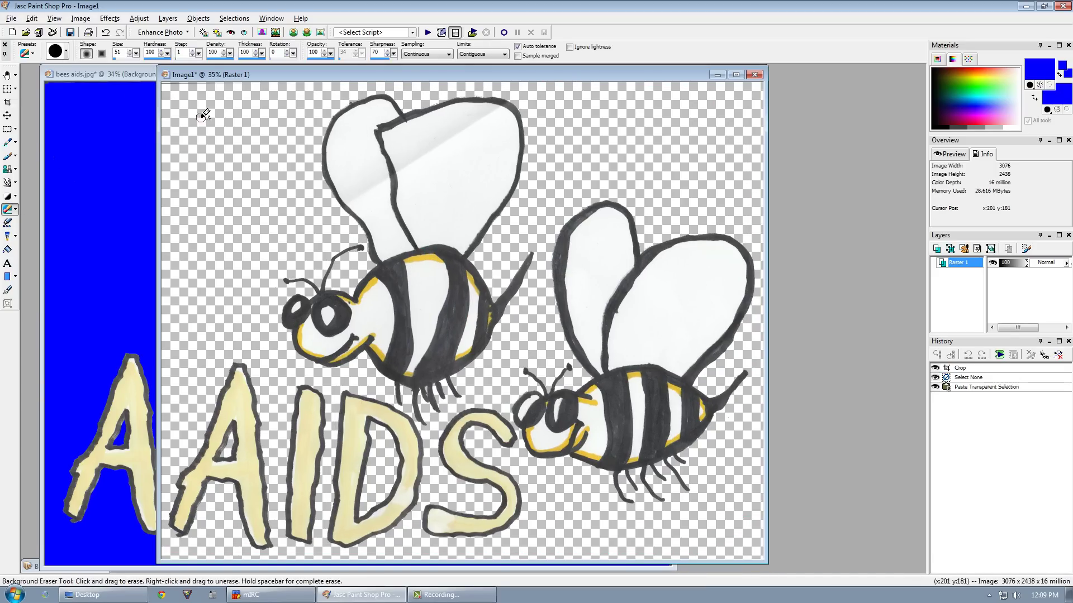
pyautogui.moveTo(137, 54); pyautogui.dragTo(151, 64)
pyautogui.click(273, 83)
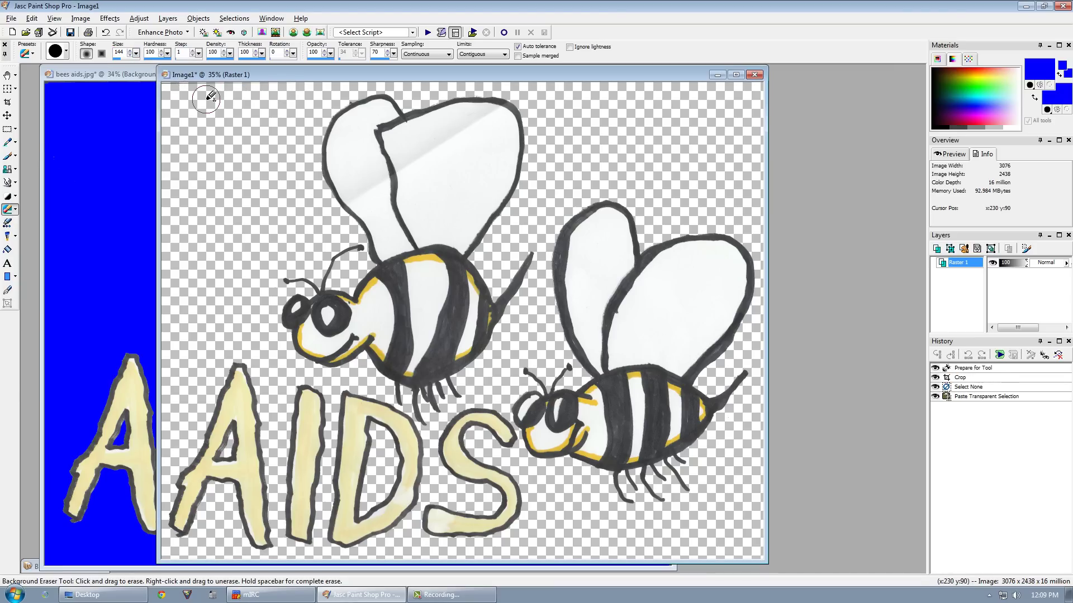
pyautogui.click(16, 210)
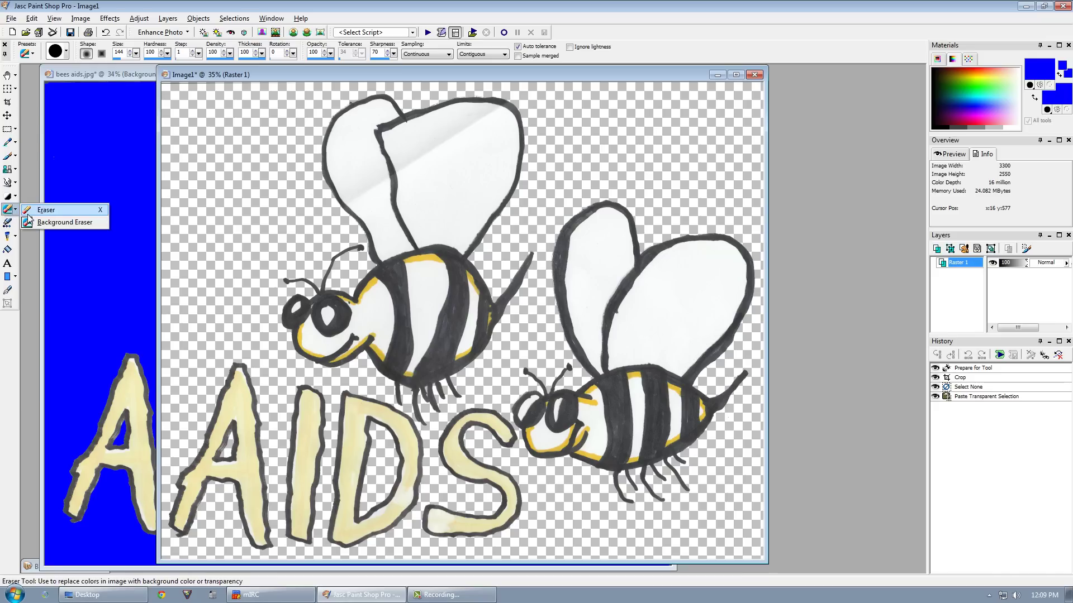
pyautogui.click(34, 210)
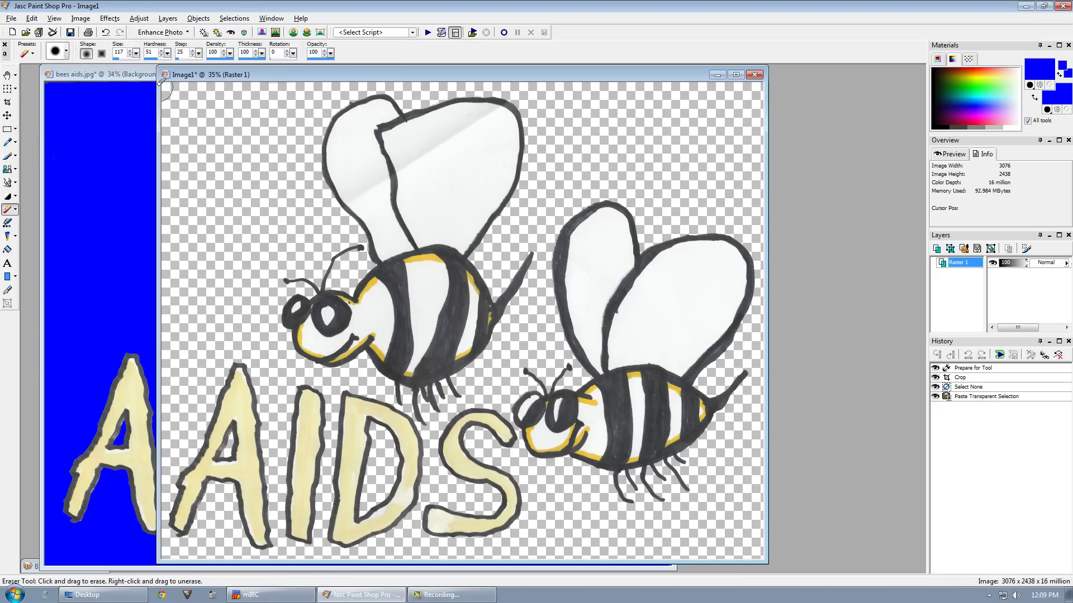
pyautogui.click(179, 97)
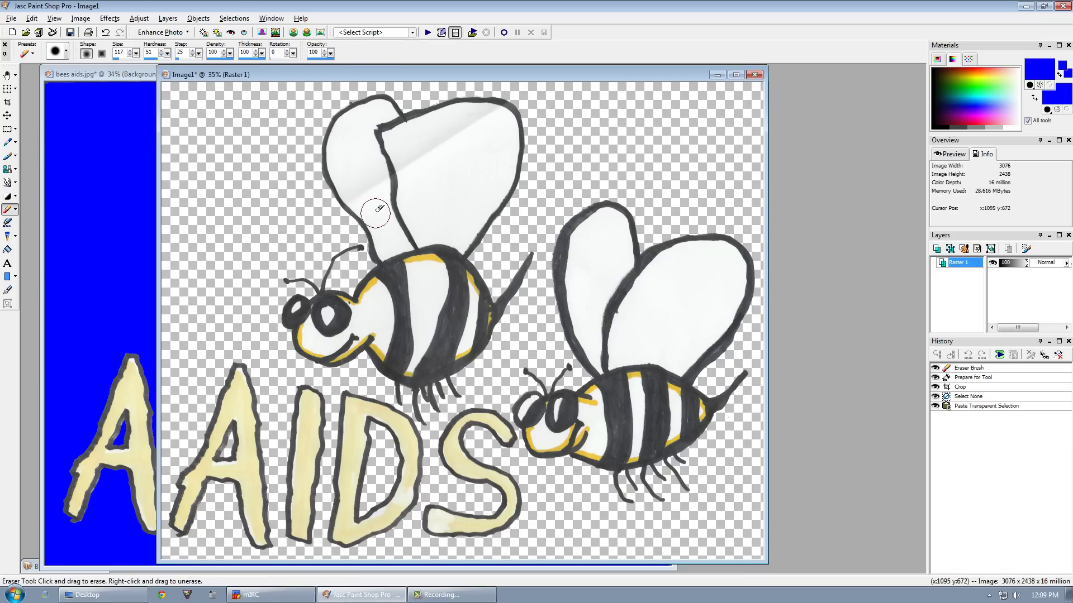
# Sample the wing's near-white with the Dropper and flood-fill two shaded folds in the upper wing
pyautogui.click(7, 142)
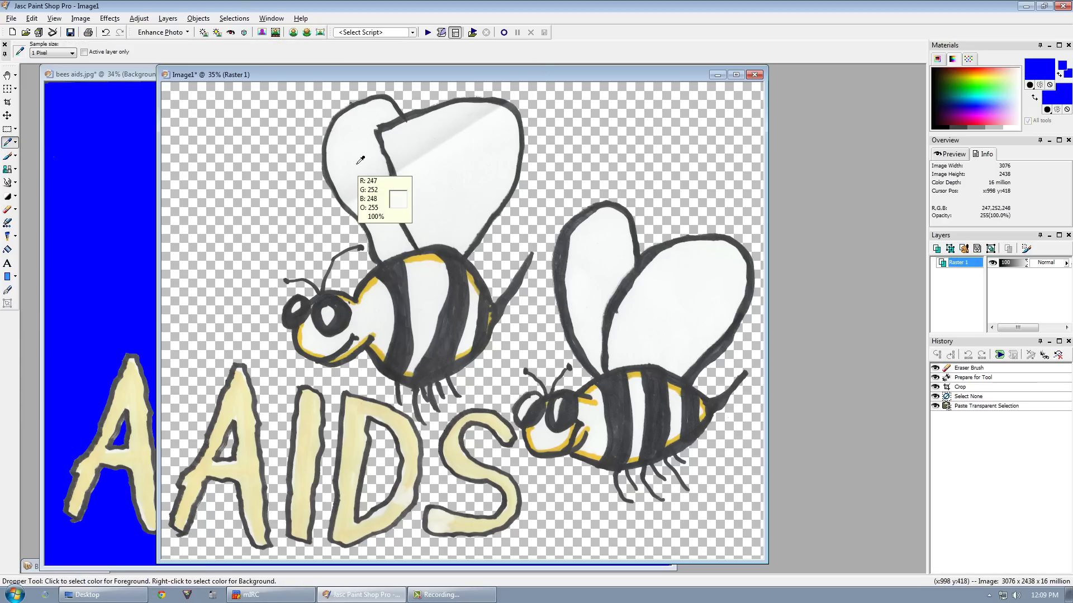
pyautogui.click(609, 271)
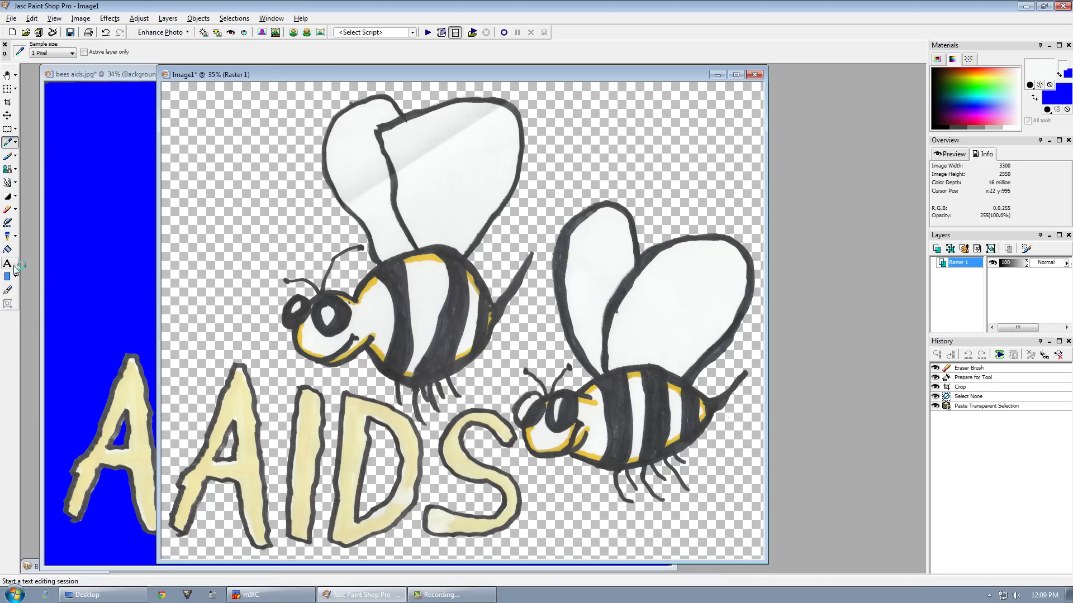
pyautogui.click(7, 250)
pyautogui.click(376, 188)
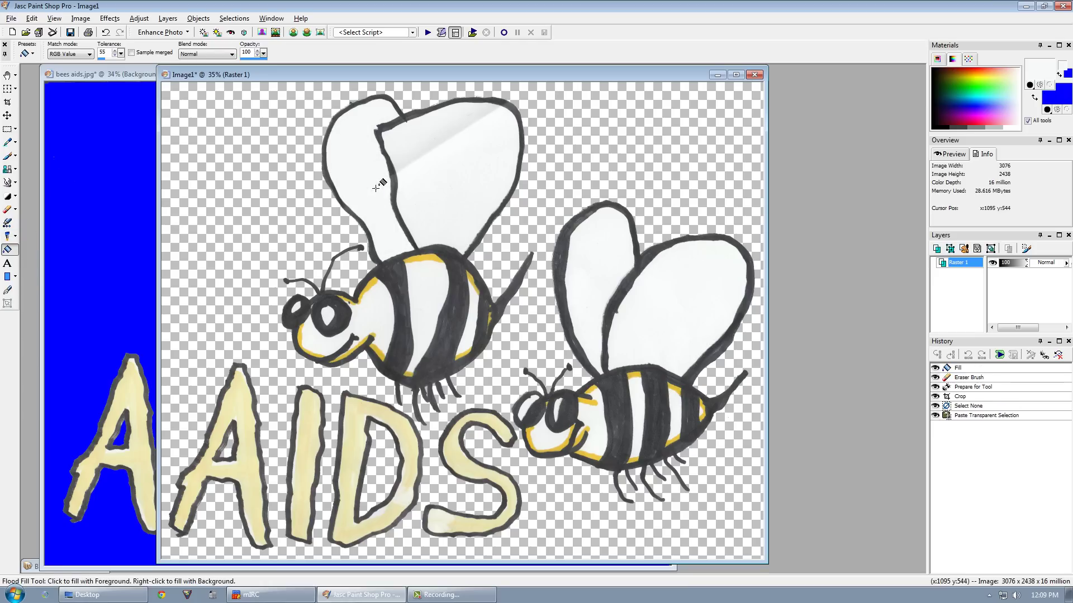
pyautogui.click(423, 191)
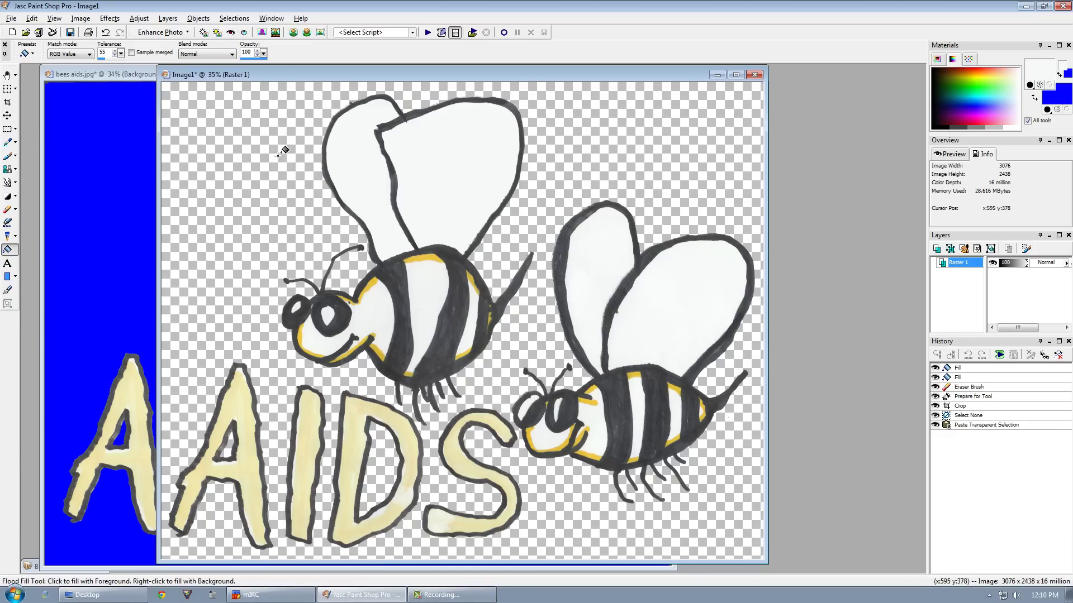
# Save the image as bees aids.png in Portable Network Graphics format in the Stills folder
pyautogui.click(11, 18)
pyautogui.click(56, 109)
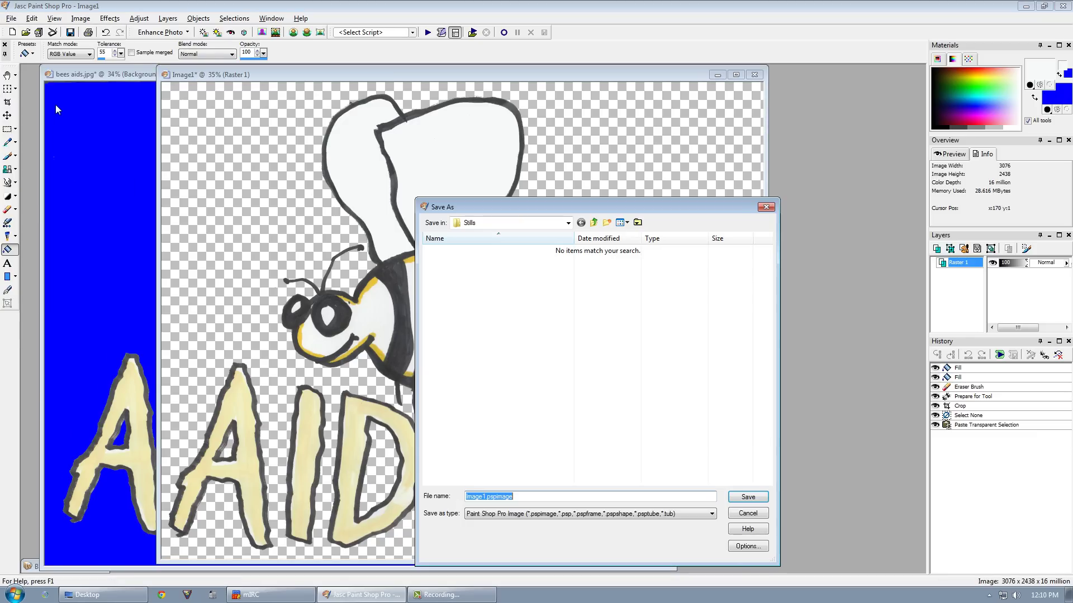
pyautogui.click(517, 222)
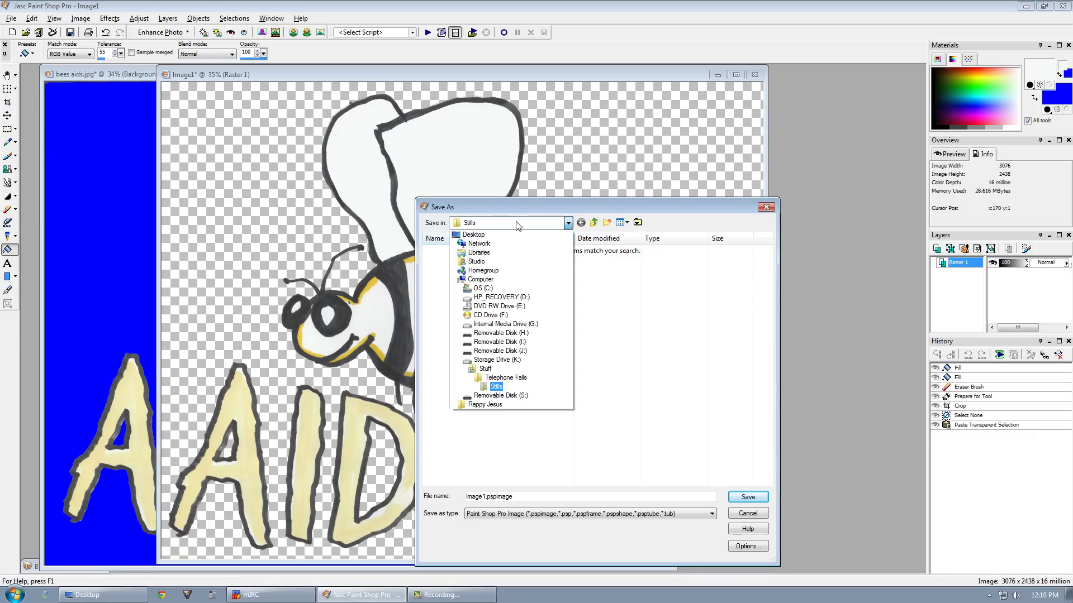
pyautogui.click(506, 224)
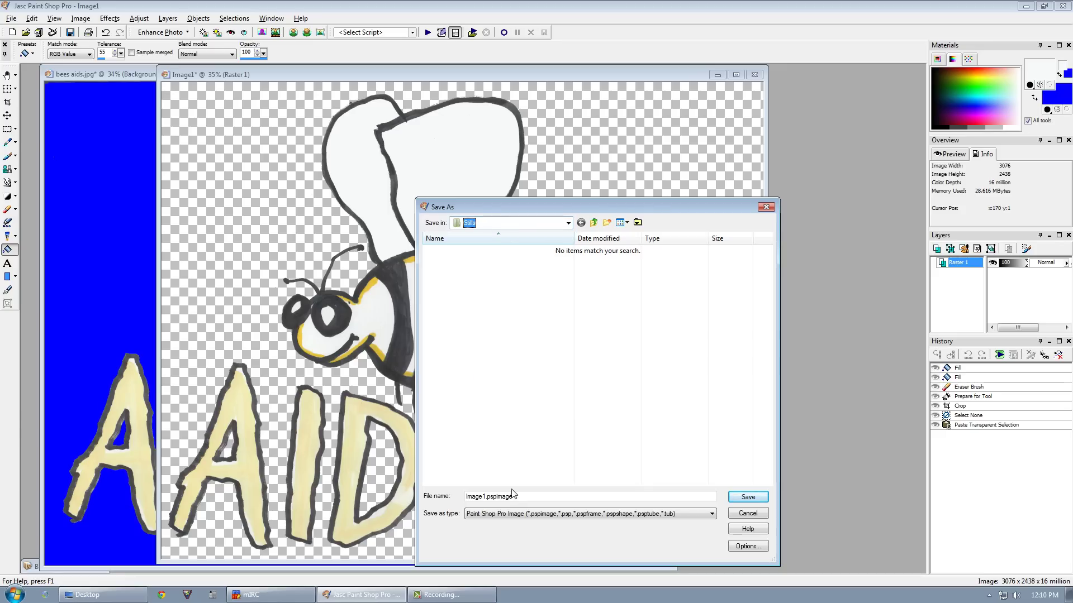
pyautogui.click(523, 514)
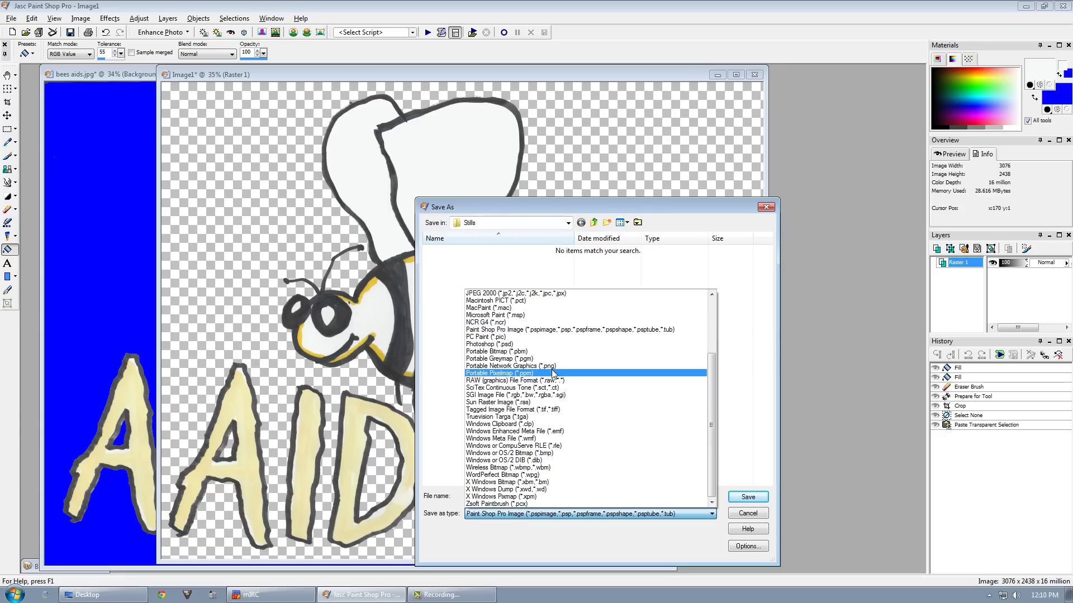
pyautogui.click(550, 366)
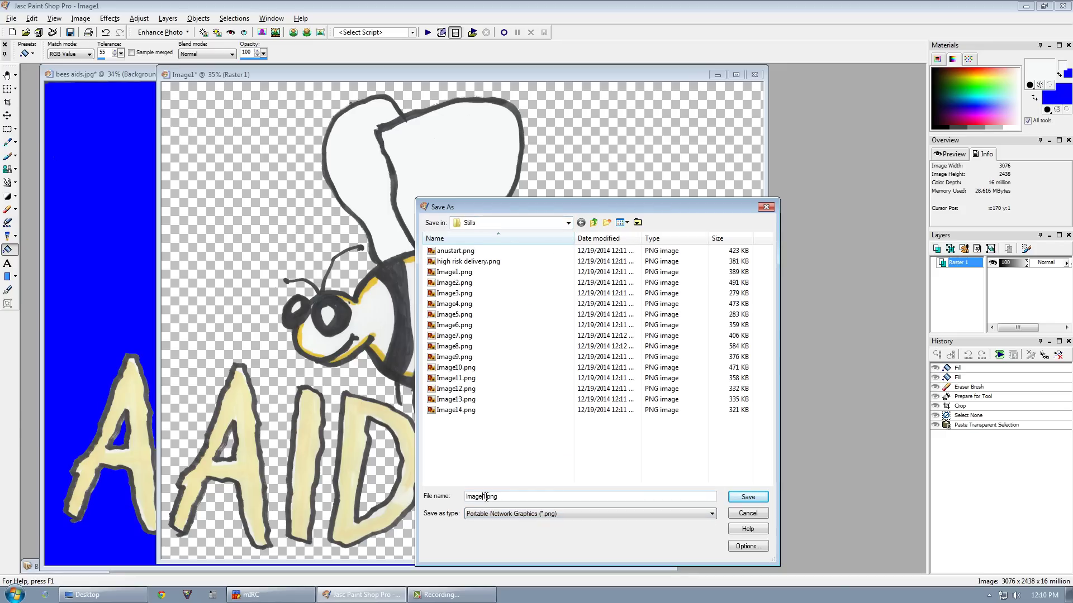
pyautogui.write('bees aids')
pyautogui.click(739, 499)
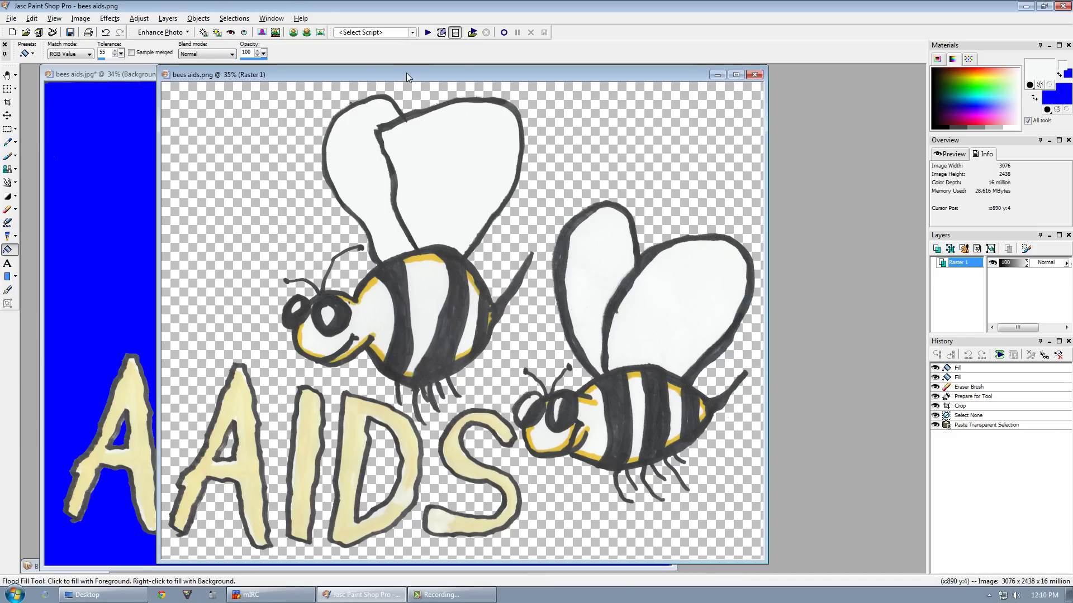
pyautogui.moveTo(407, 73); pyautogui.dragTo(410, 77)
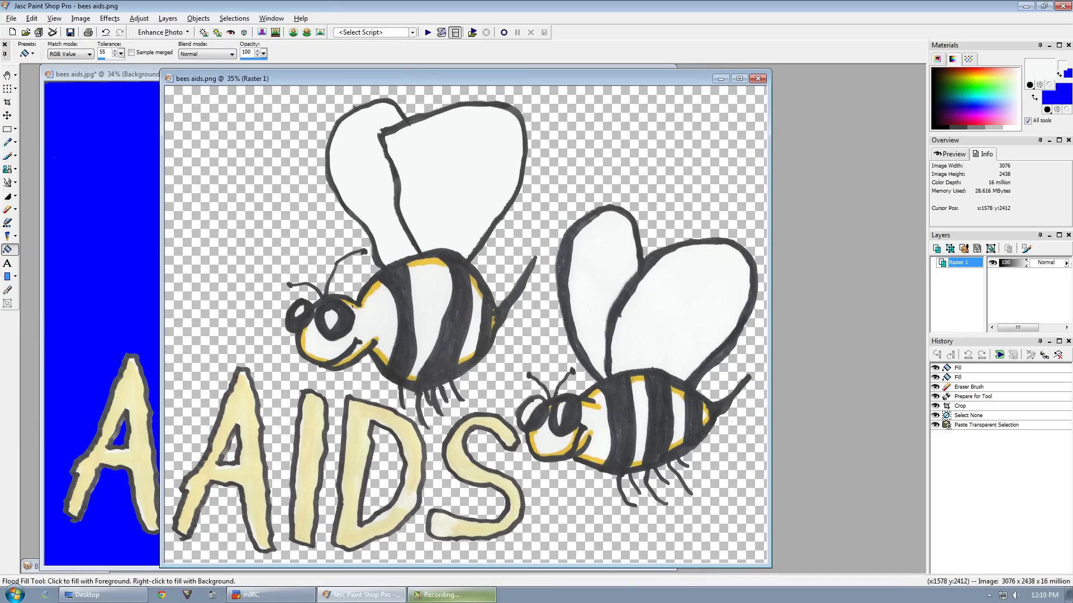